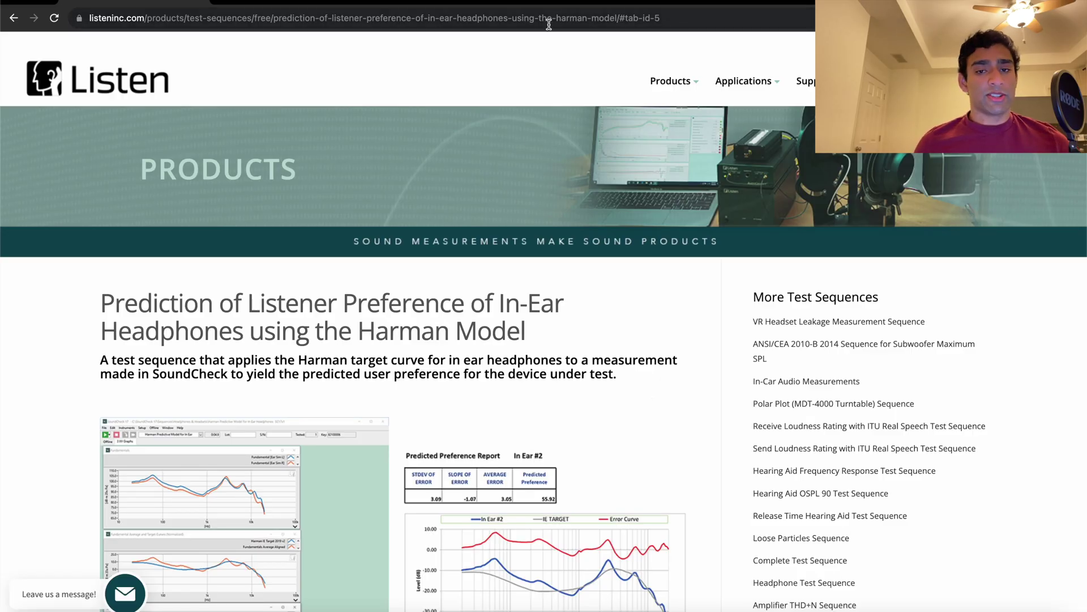
Scroll the Listen Inc Harman in-ear preference prediction page back up to its zip and PDF download links
scroll(512, 212, "up", 5)
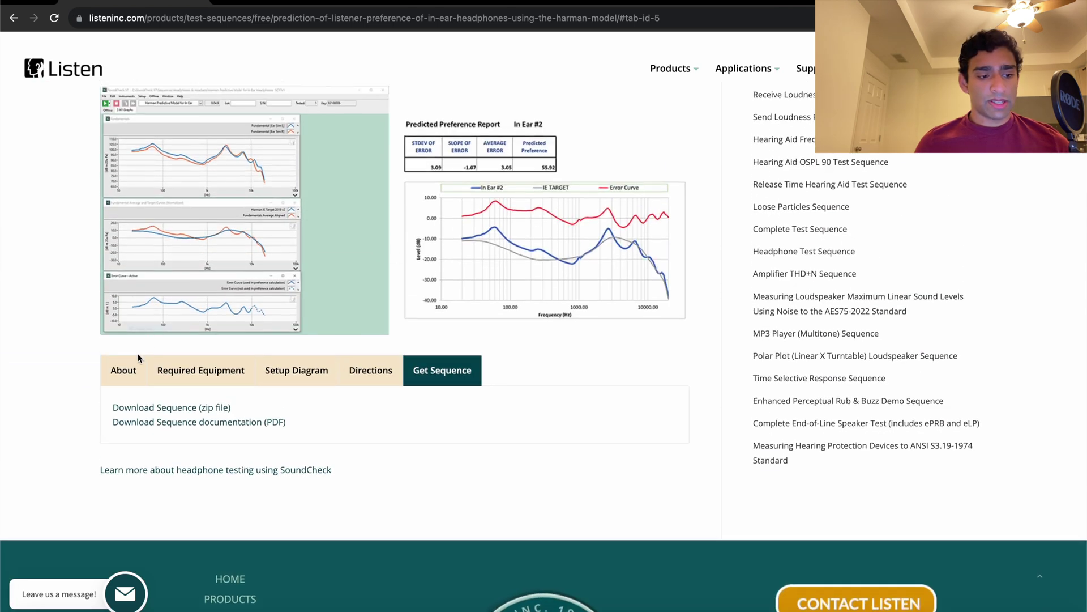
Review the sequence's About, Required Equipment, Setup Diagram and Directions tabs
left_click(129, 369)
left_click(213, 370)
left_click(357, 375)
left_click(313, 378)
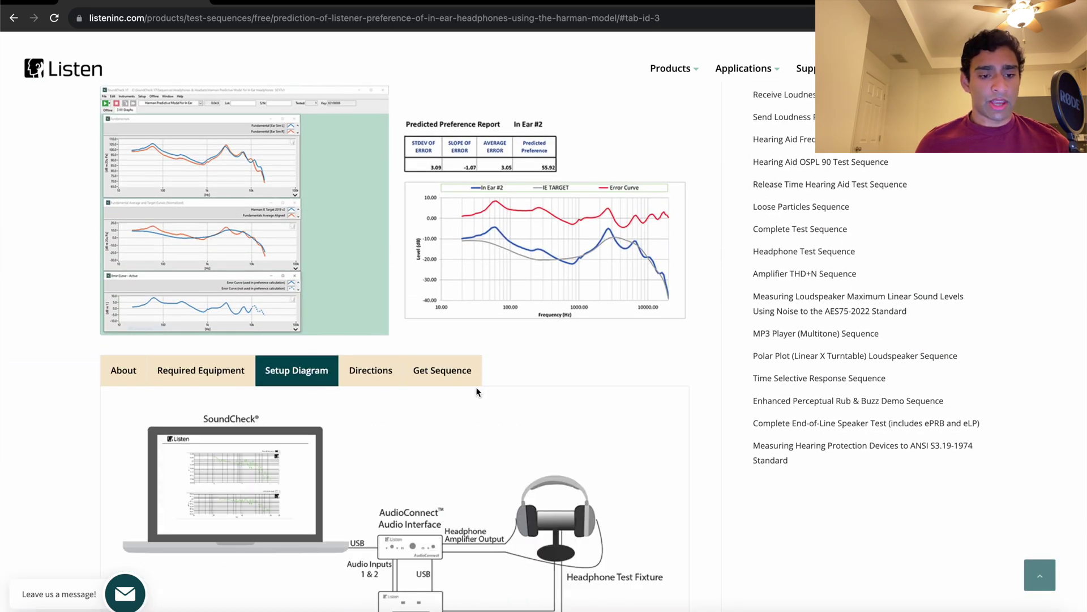
Download the sequence zip from Get Sequence and cancel the registration form
left_click(451, 376)
left_click(217, 349)
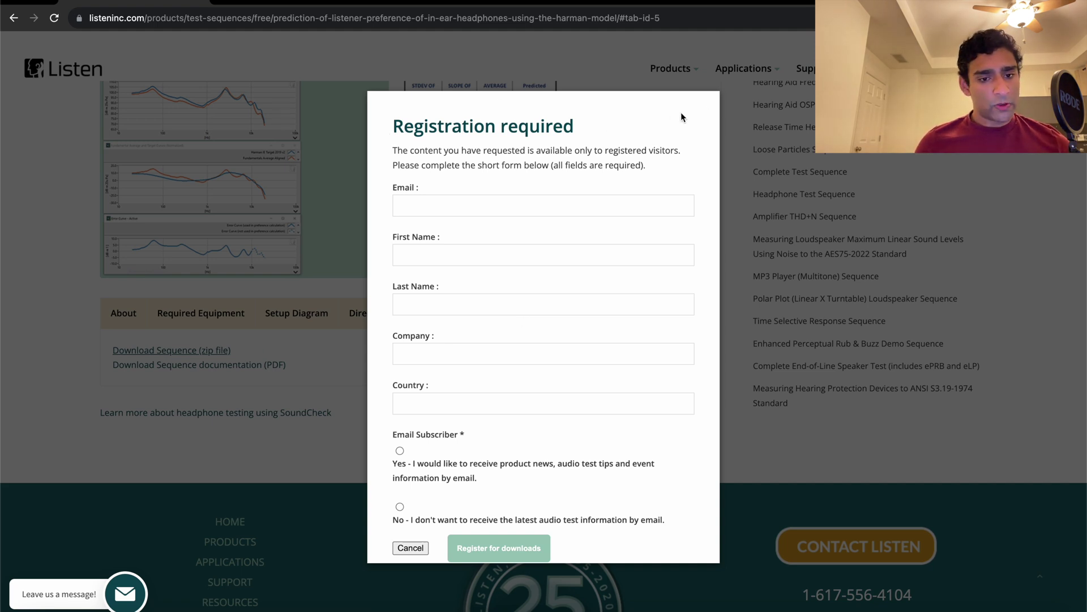
left_click(355, 256)
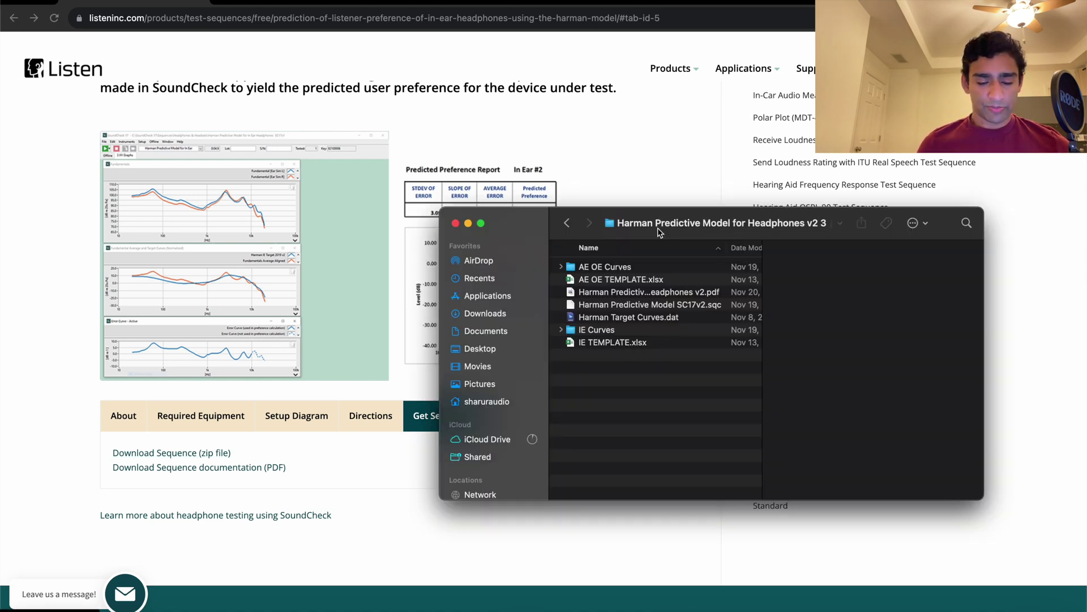
Open IE TEMPLATE.xlsx in Excel and maximize the workbook window
left_click(599, 344)
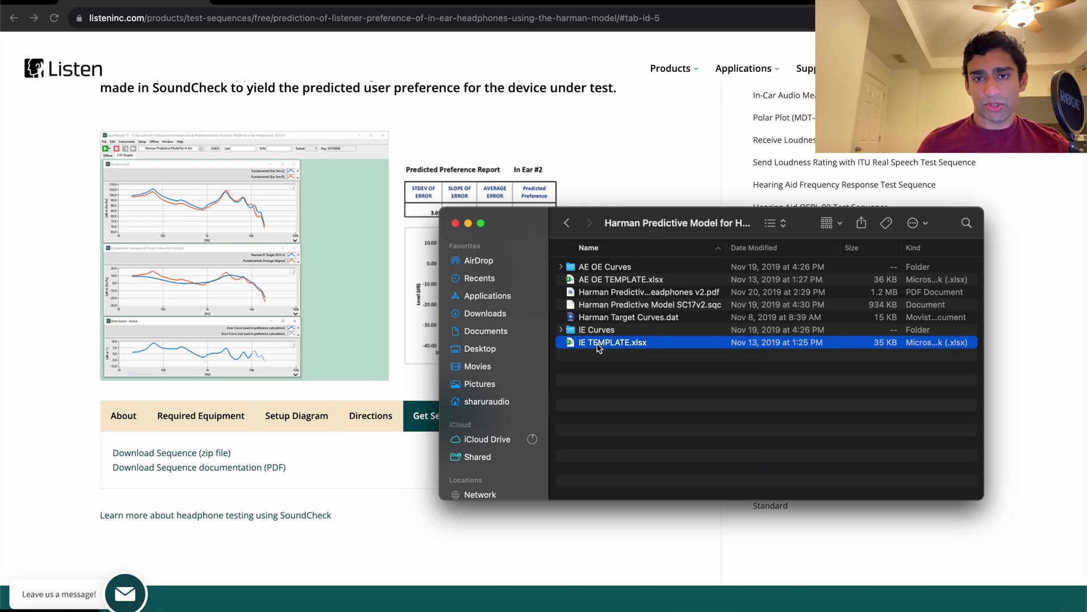
double_click(598, 348)
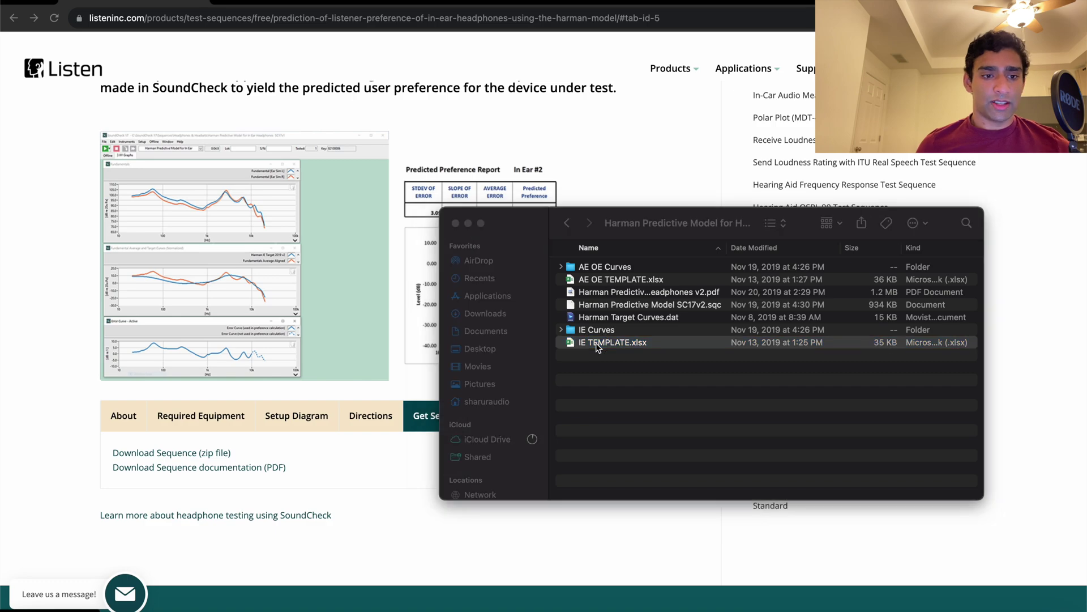
left_click(95, 42)
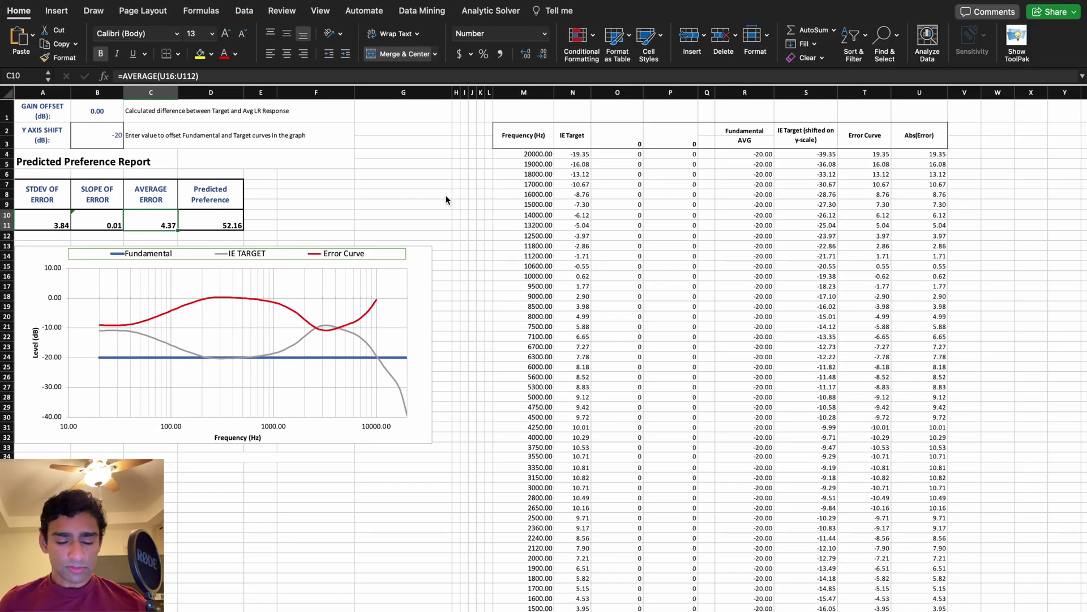
mouse_move(271, 363)
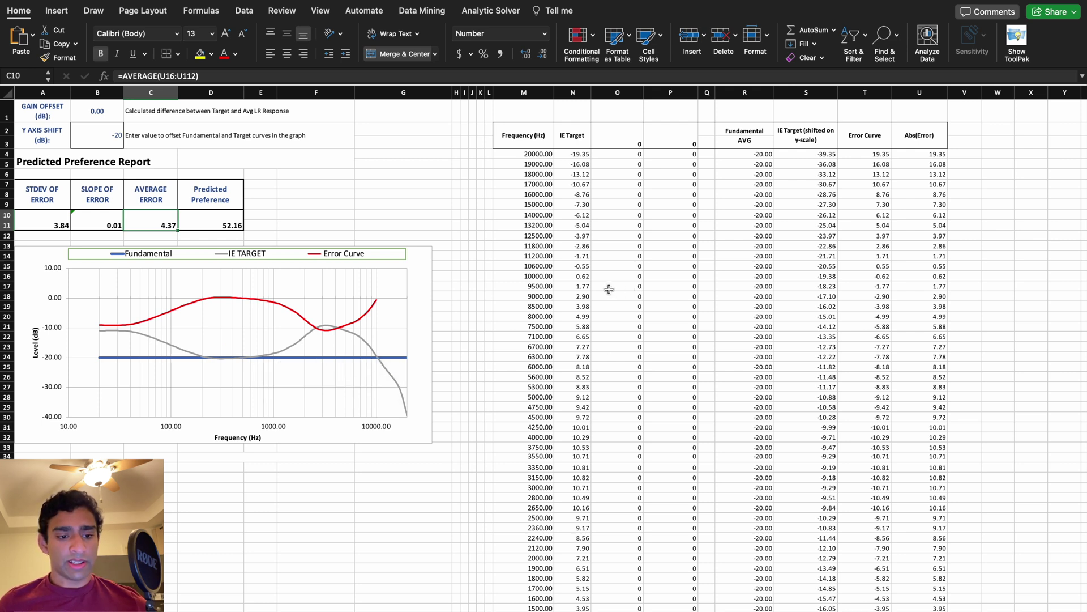
left_click(623, 184)
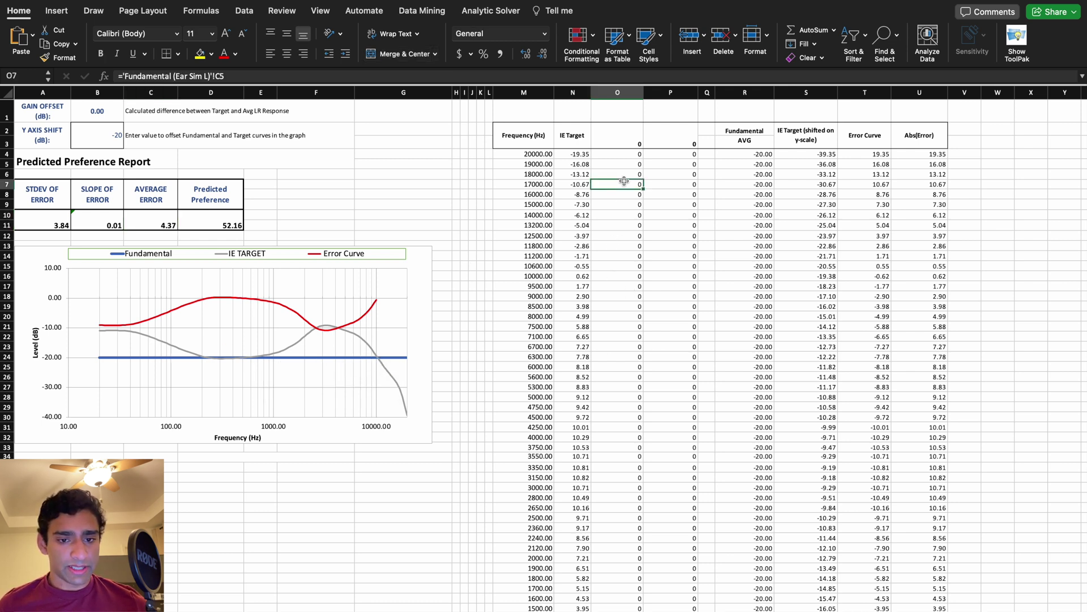
type("6")
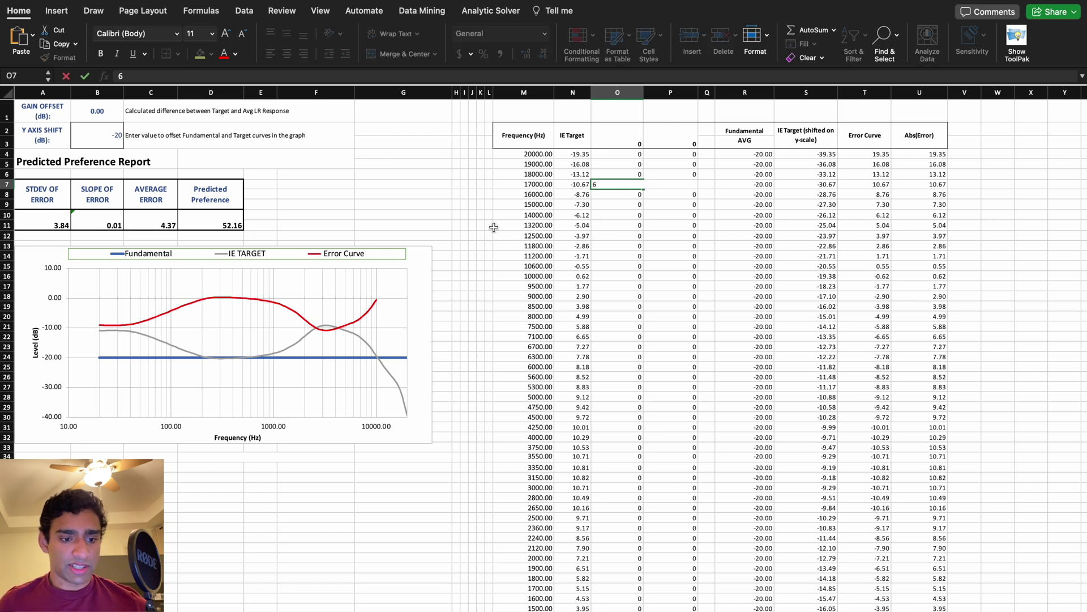
key("Return")
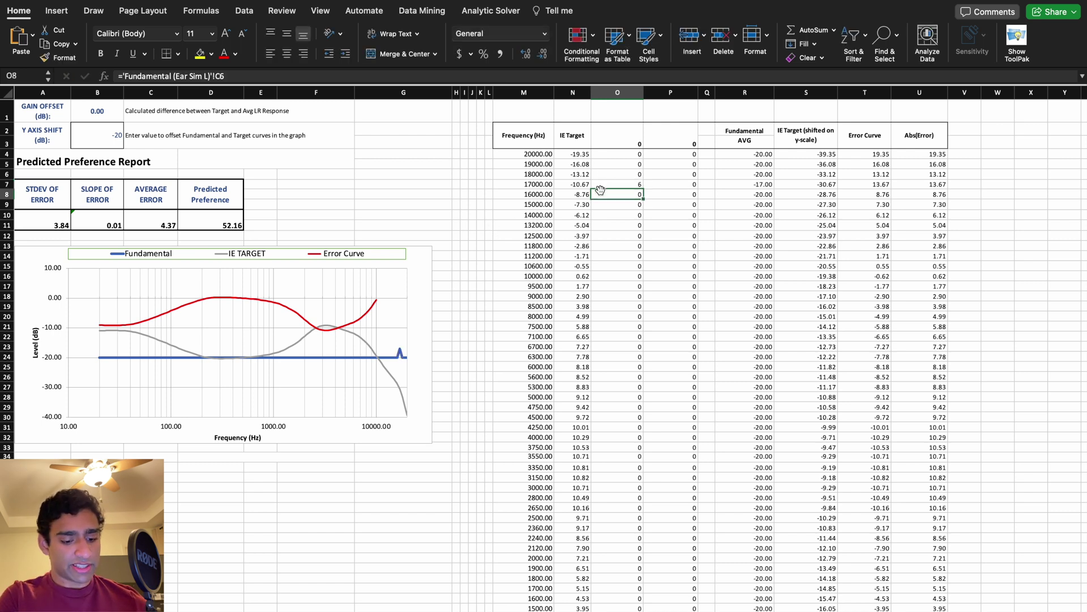
key("ctrl+z")
scroll(601, 194, "down", 2)
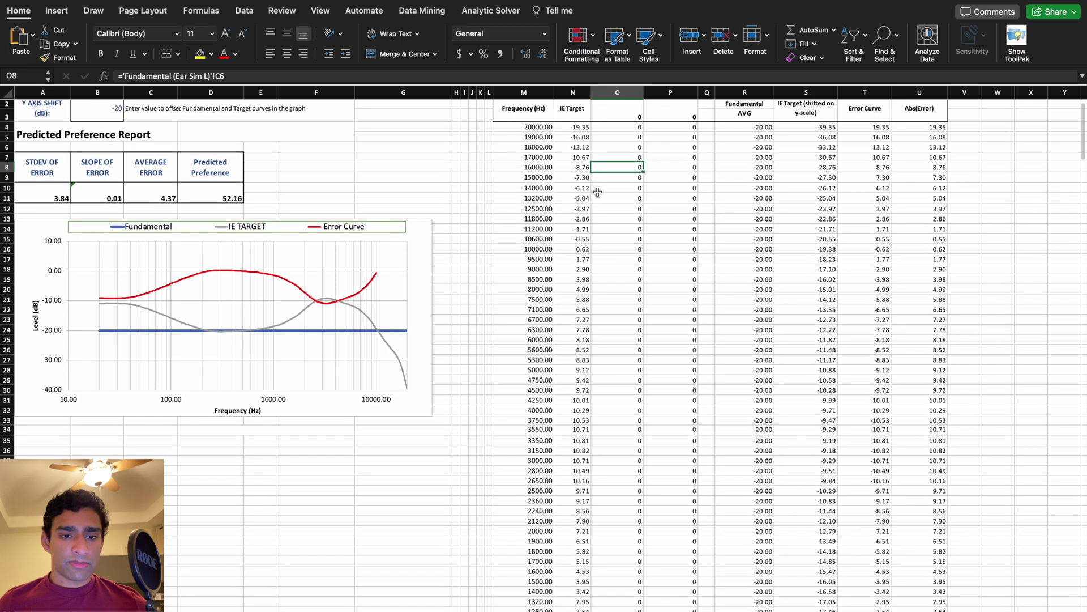
left_click(535, 129)
scroll(535, 128, "down", 3)
scroll(536, 129, "down", 15)
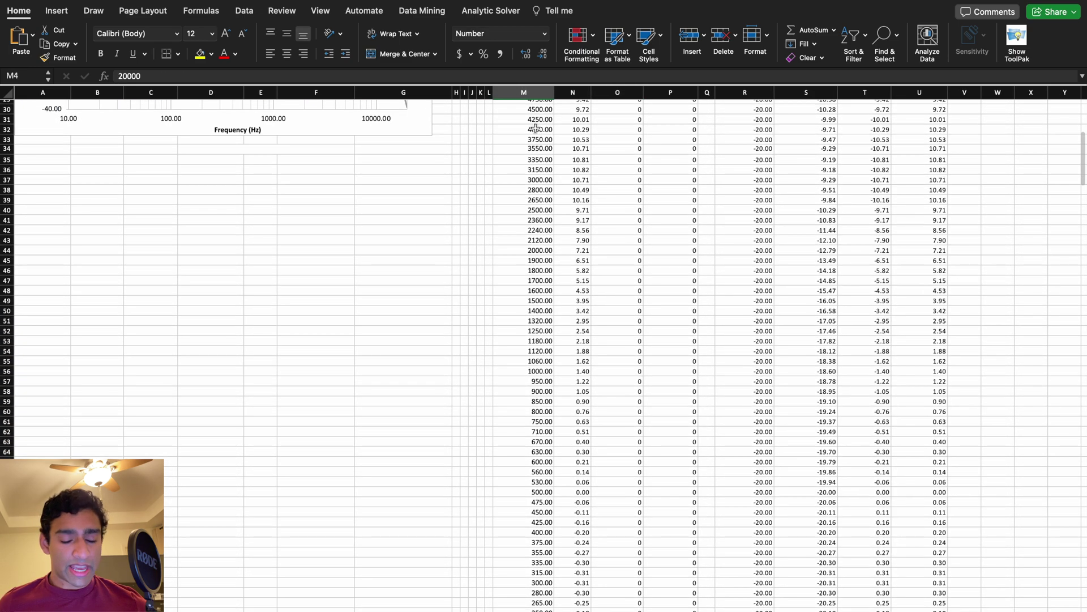
scroll(535, 128, "down", 4)
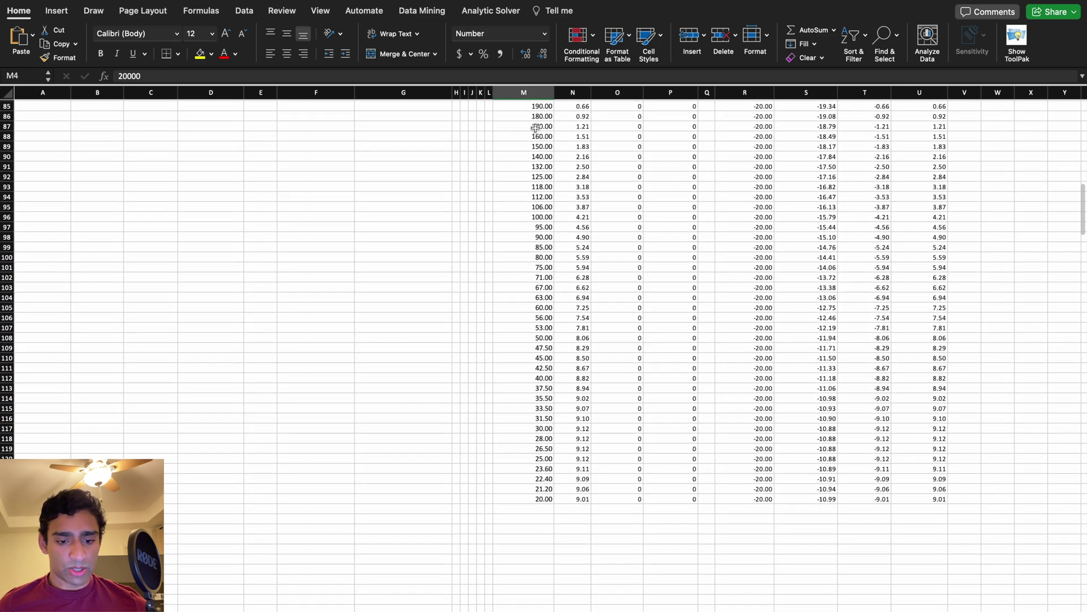
left_click(534, 496)
scroll(534, 497, "up", 15)
scroll(534, 496, "up", 5)
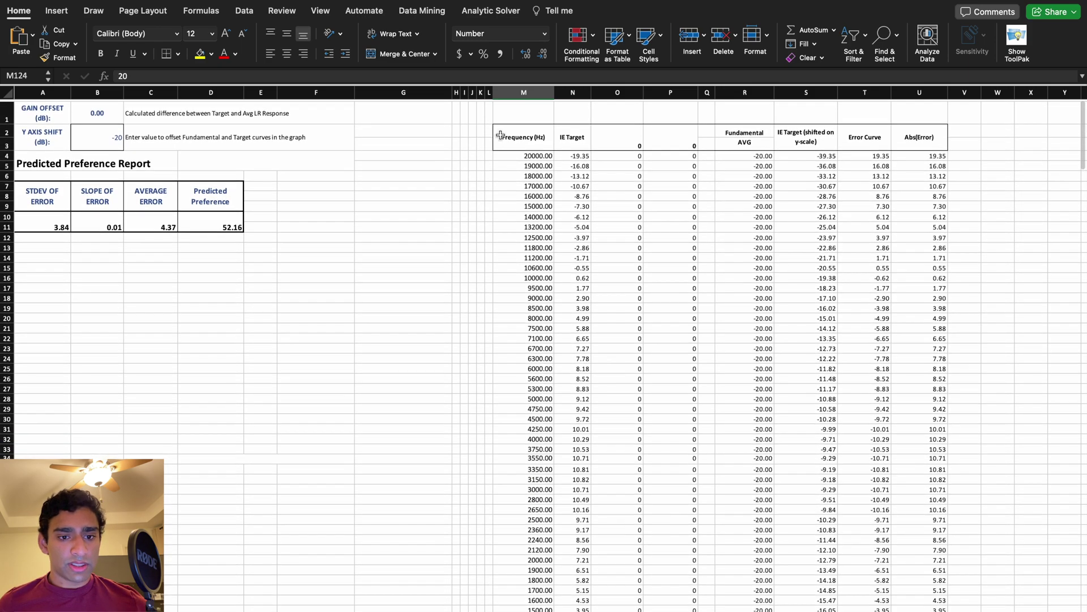
left_click(529, 153)
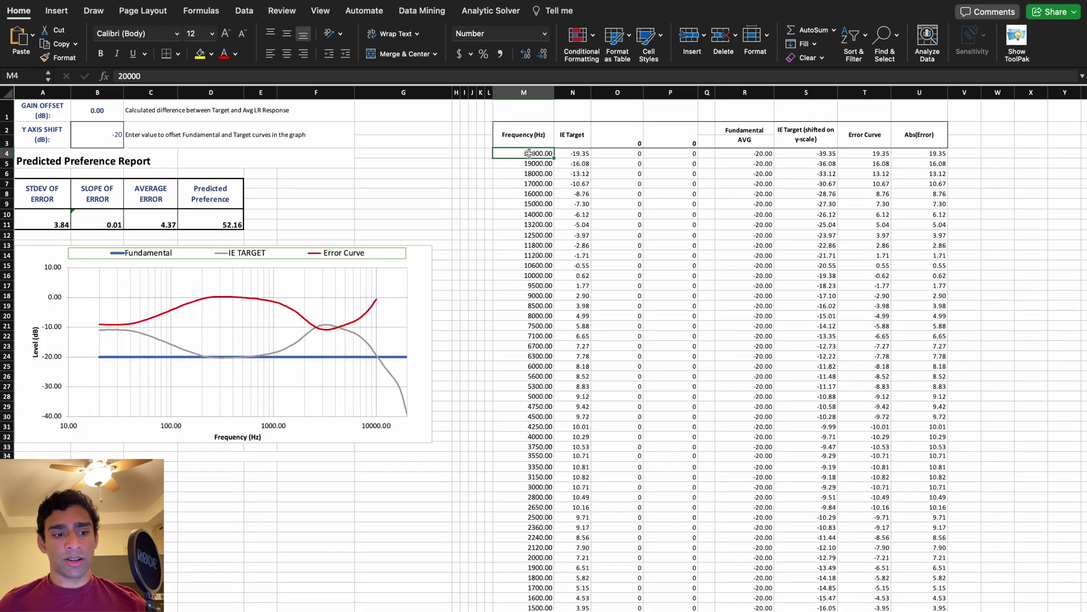
scroll(529, 153, "down", 1)
scroll(529, 153, "up", 1)
scroll(529, 153, "down", 1)
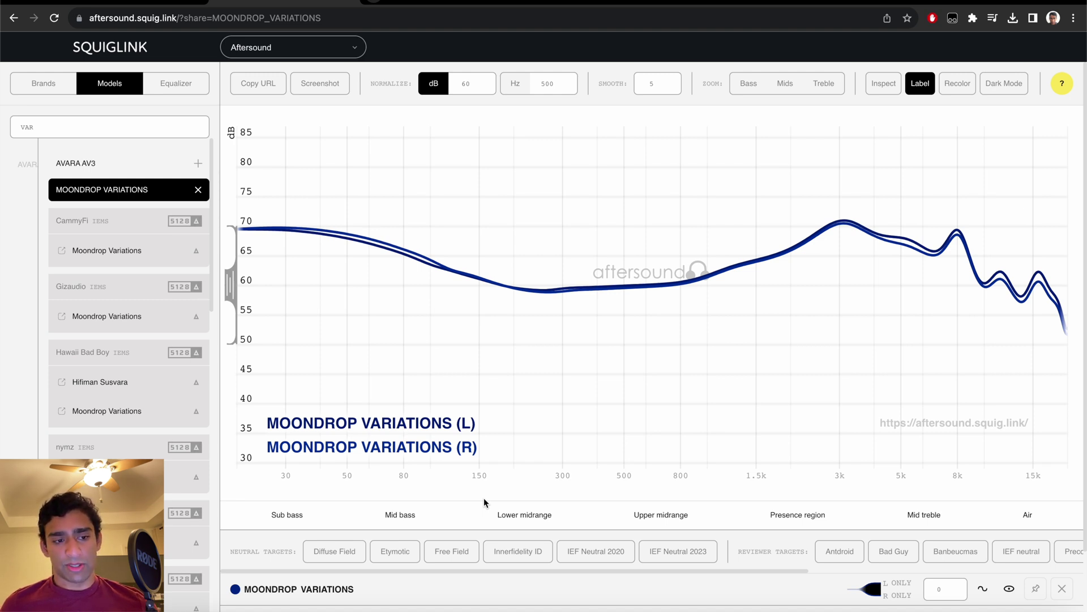
Average the Moondrop Variations L/R channels, screenshot the graph and open the saved PNG
left_click(851, 590)
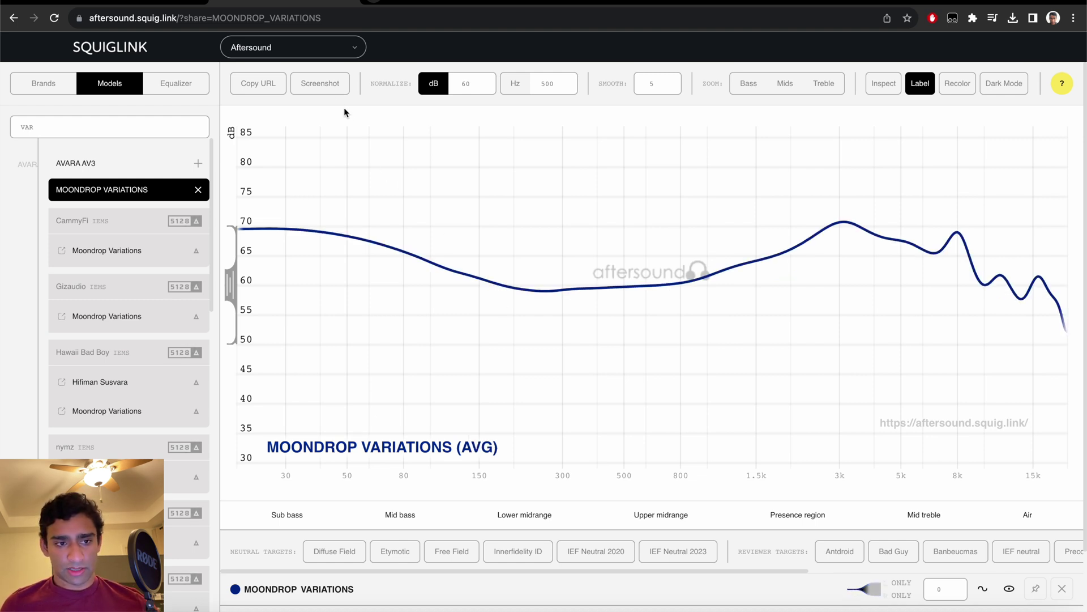
left_click(328, 92)
left_click(882, 50)
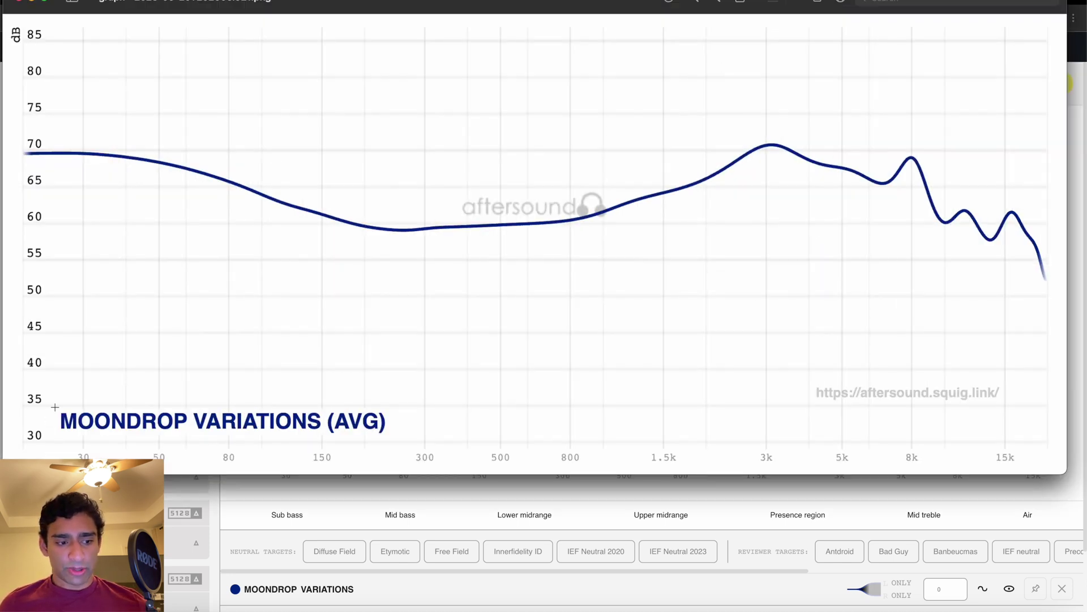
Select the MOONDROP VARIATIONS (AVG) title area on the graph and black it out
left_click_drag(54, 403, 391, 438)
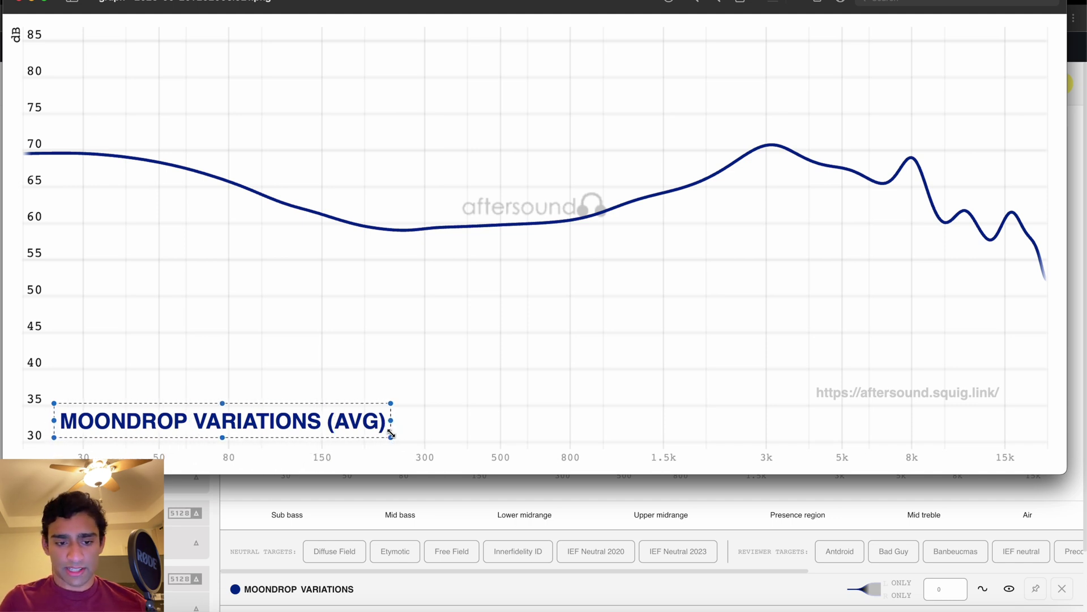
key("Delete")
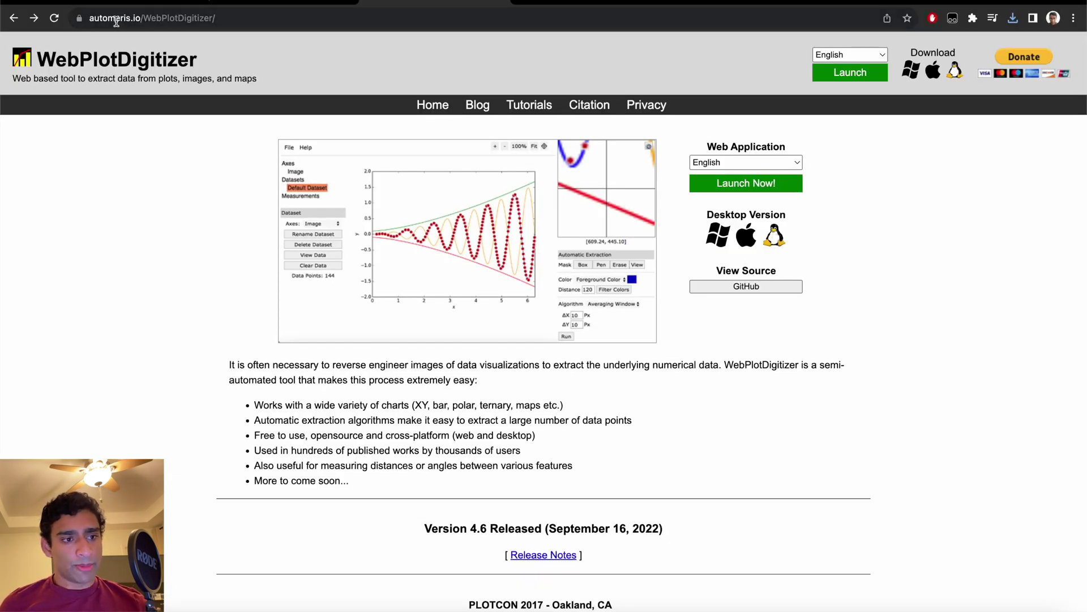
Launch the WebPlotDigitizer web app and paste in the edited Moondrop graph image
left_click(725, 187)
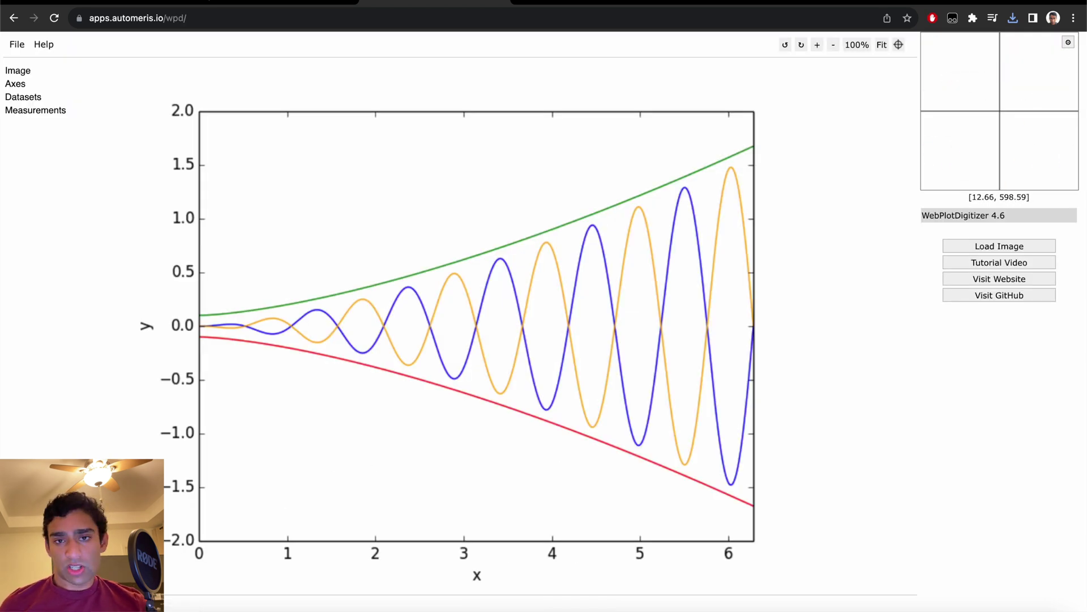
key("ctrl+v")
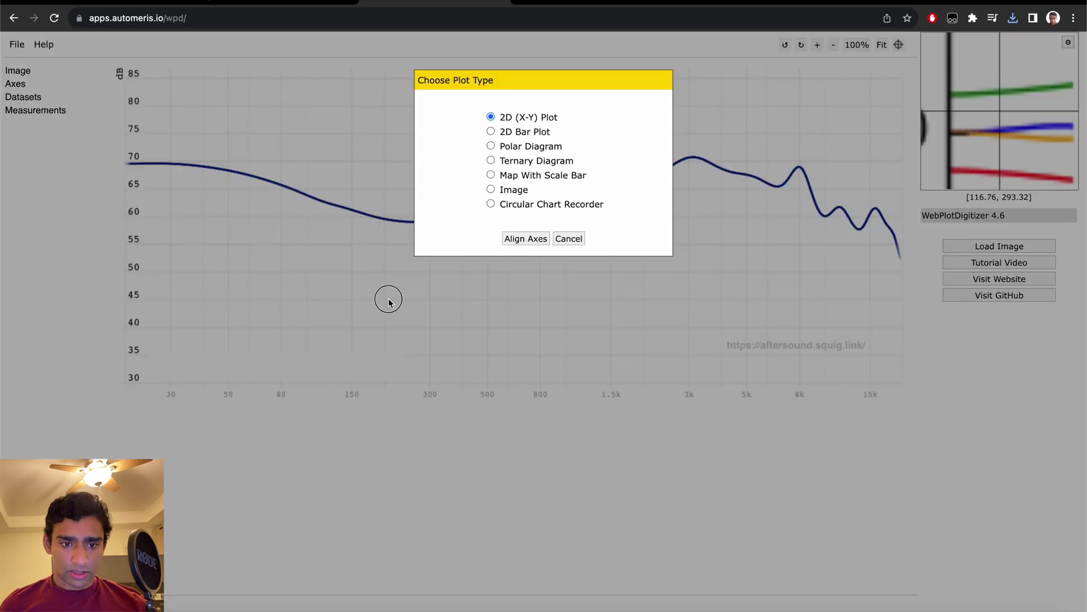
Mark X1, X2, Y1 at the 30 dB origin and Y2 at 75 dB, then reopen axis calibration
left_click(527, 243)
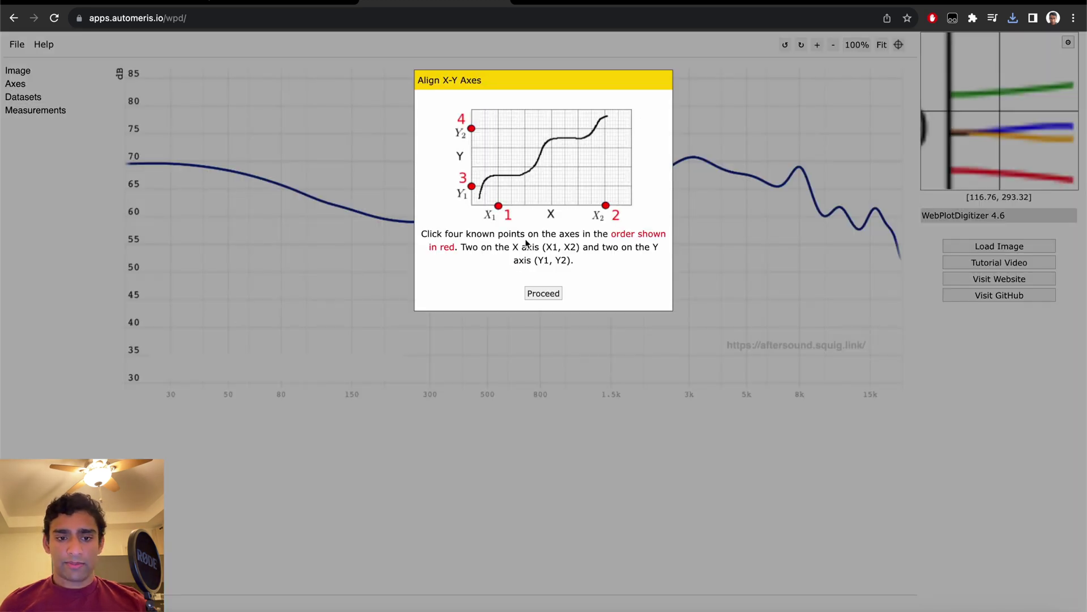
left_click(533, 290)
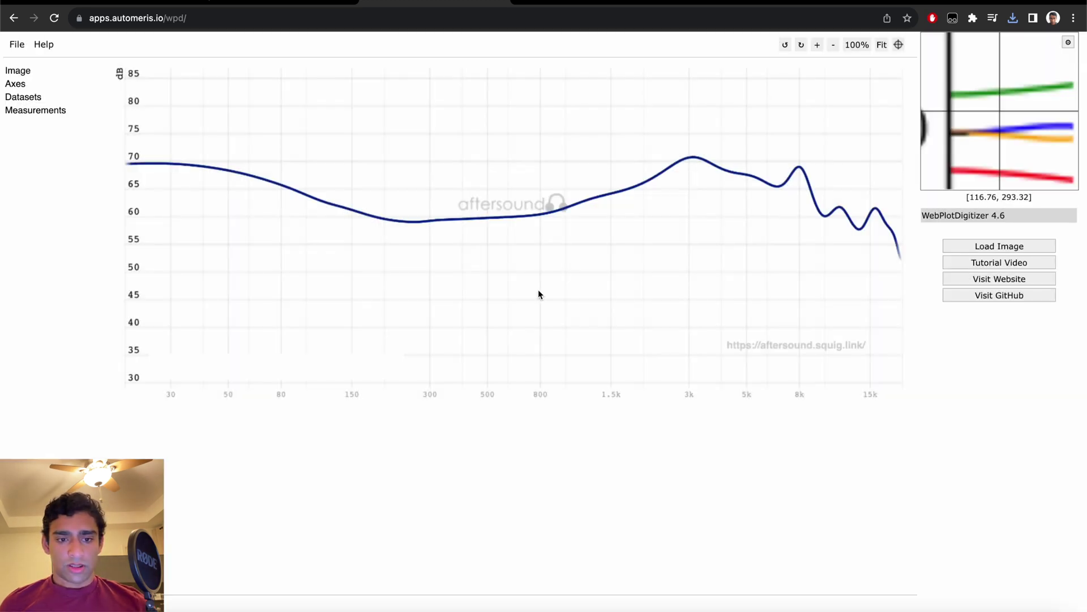
left_click(125, 384)
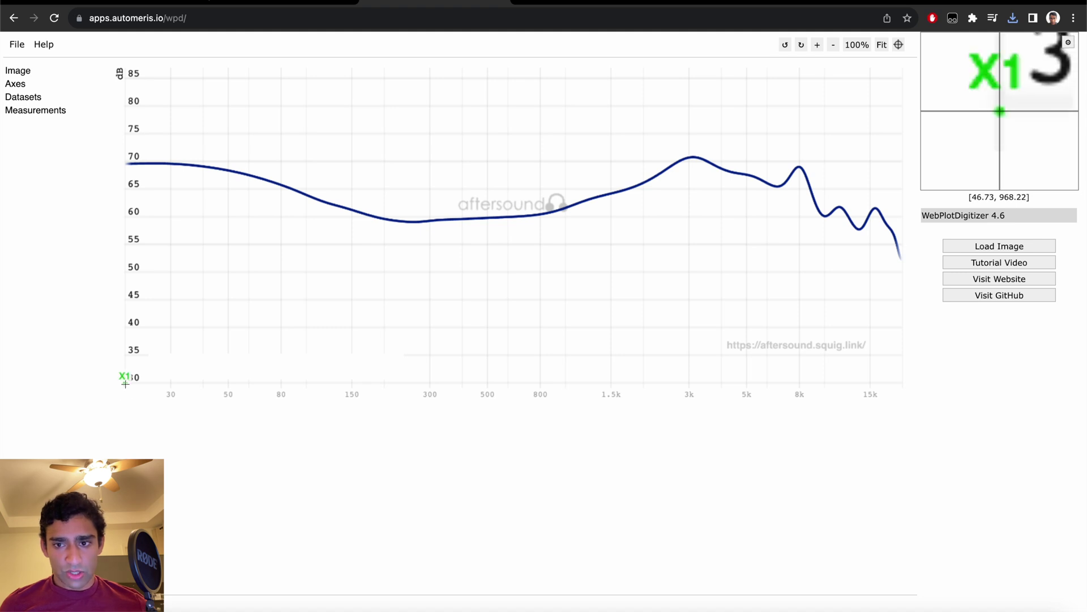
left_click(902, 384)
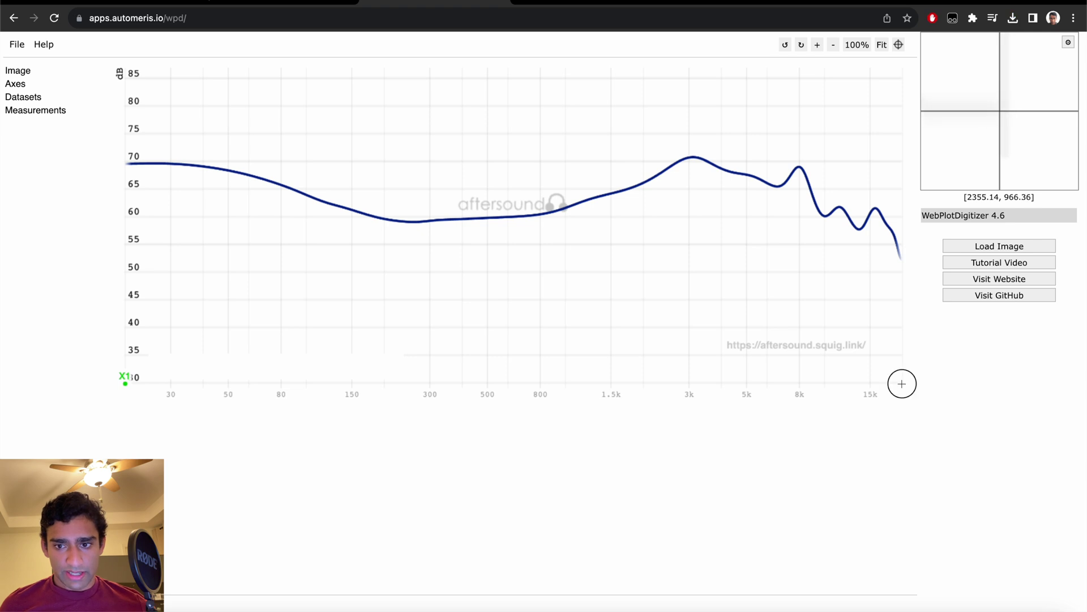
left_click(126, 383)
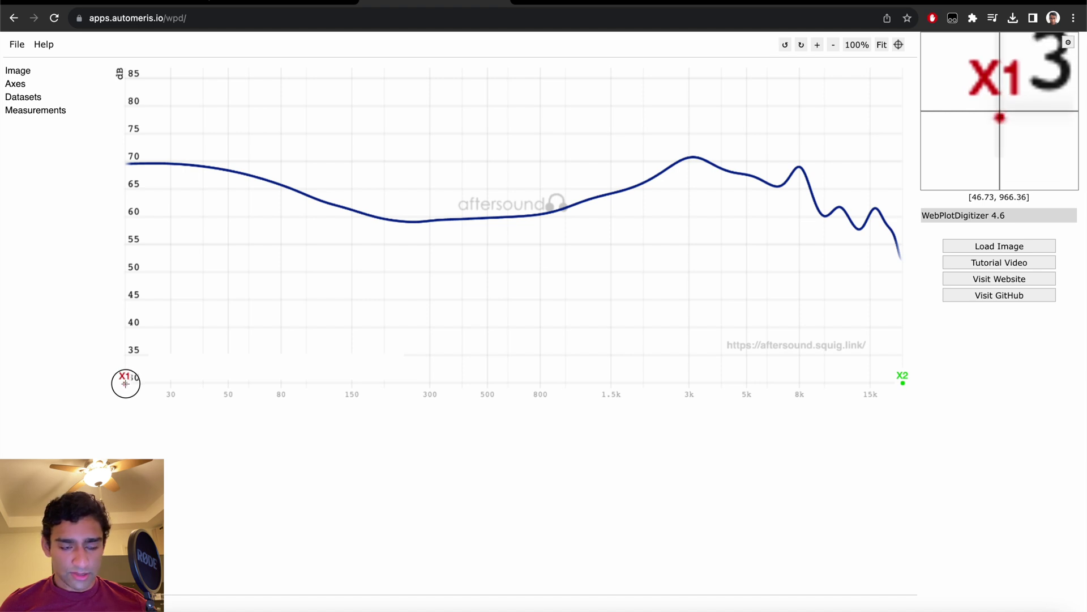
left_click(125, 383)
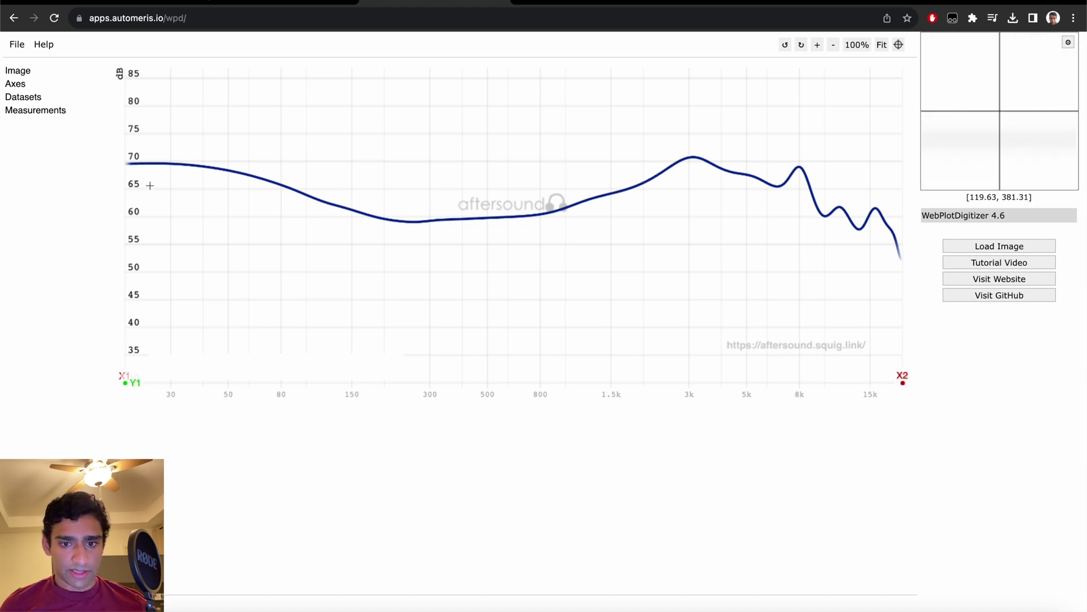
left_click(125, 134)
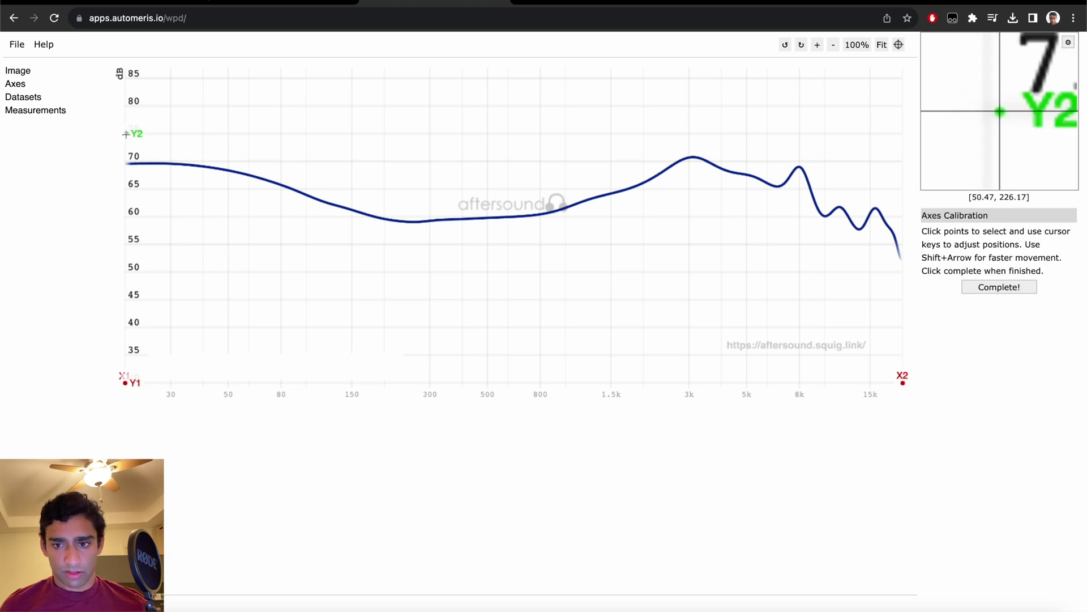
left_click(11, 85)
Start a new 2D X-Y axis alignment and re-mark X1, X2, Y1 (30 dB) and Y2 (75 dB)
left_click(56, 155)
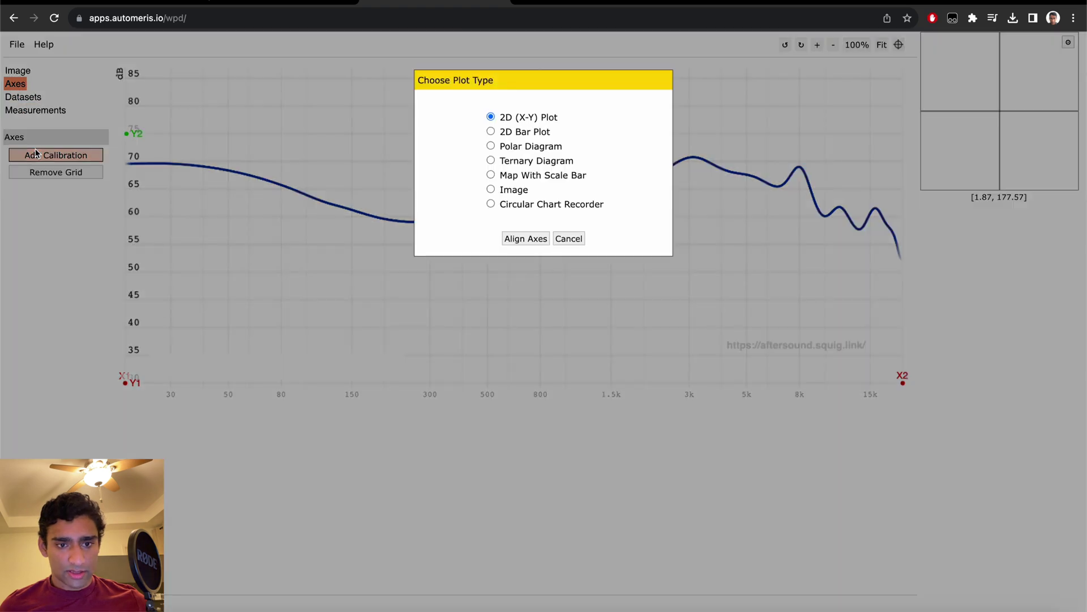
left_click(526, 239)
left_click(544, 291)
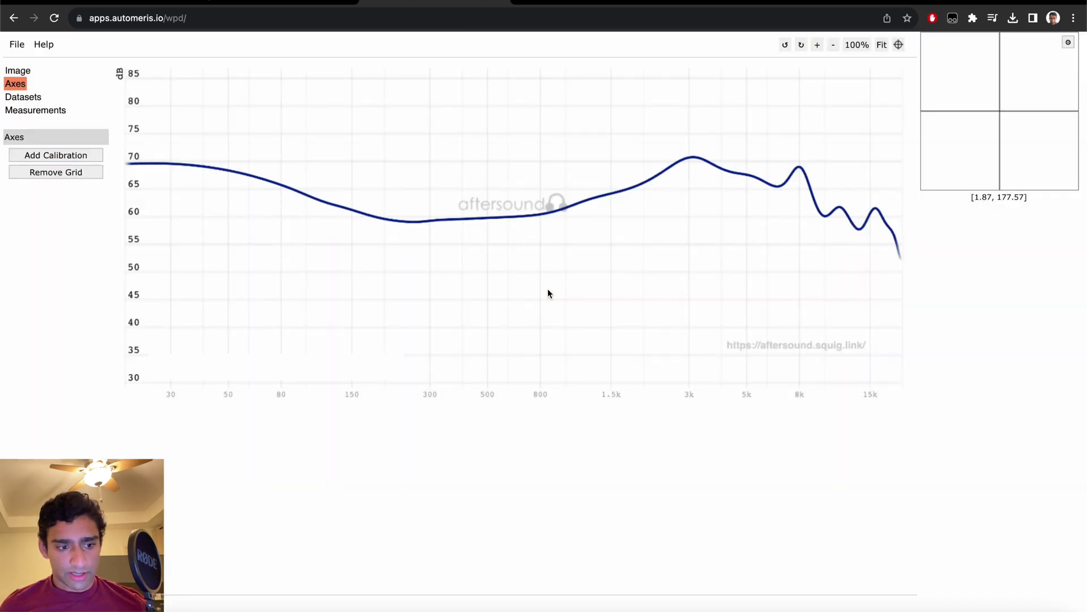
left_click(125, 383)
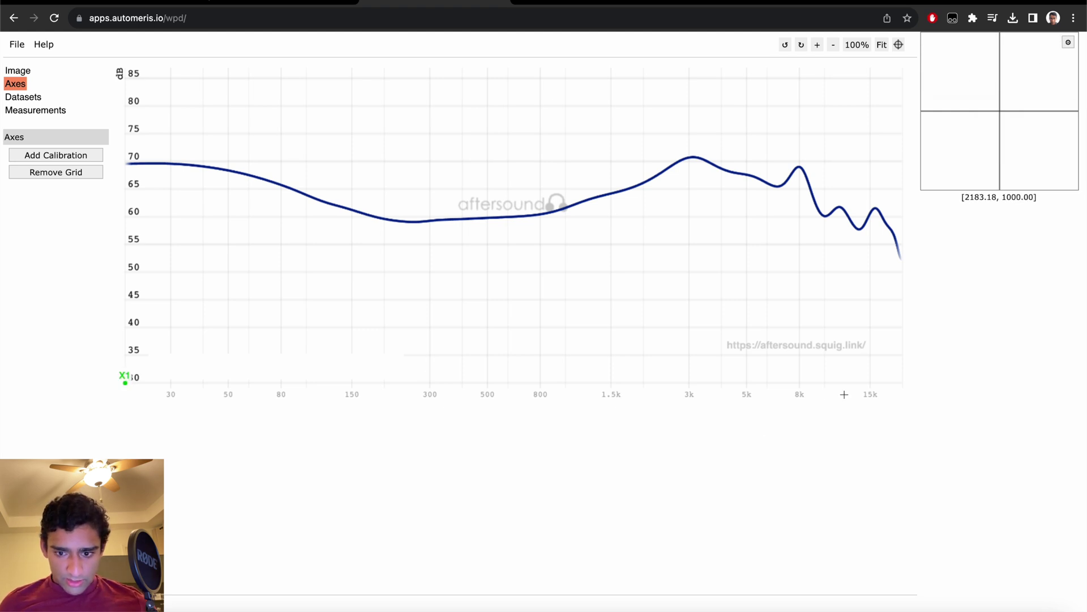
left_click(902, 383)
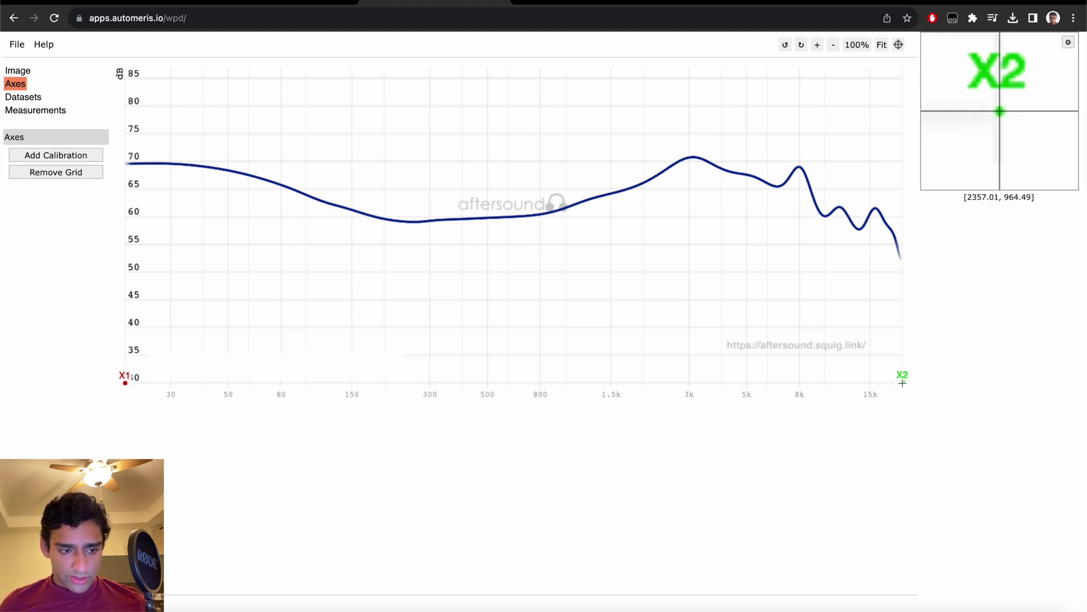
left_click(126, 382)
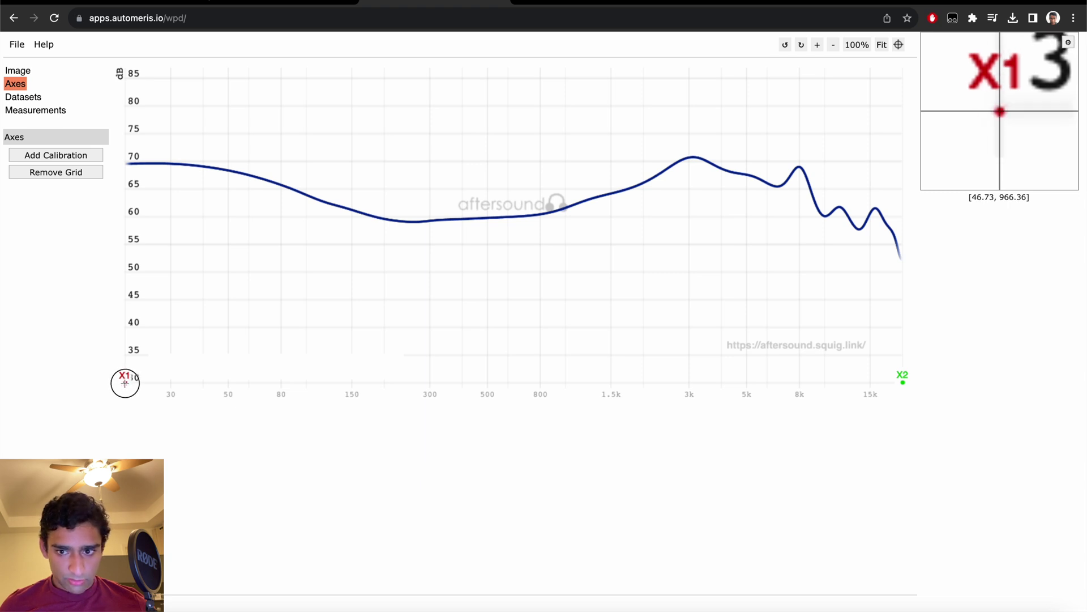
left_click(125, 384)
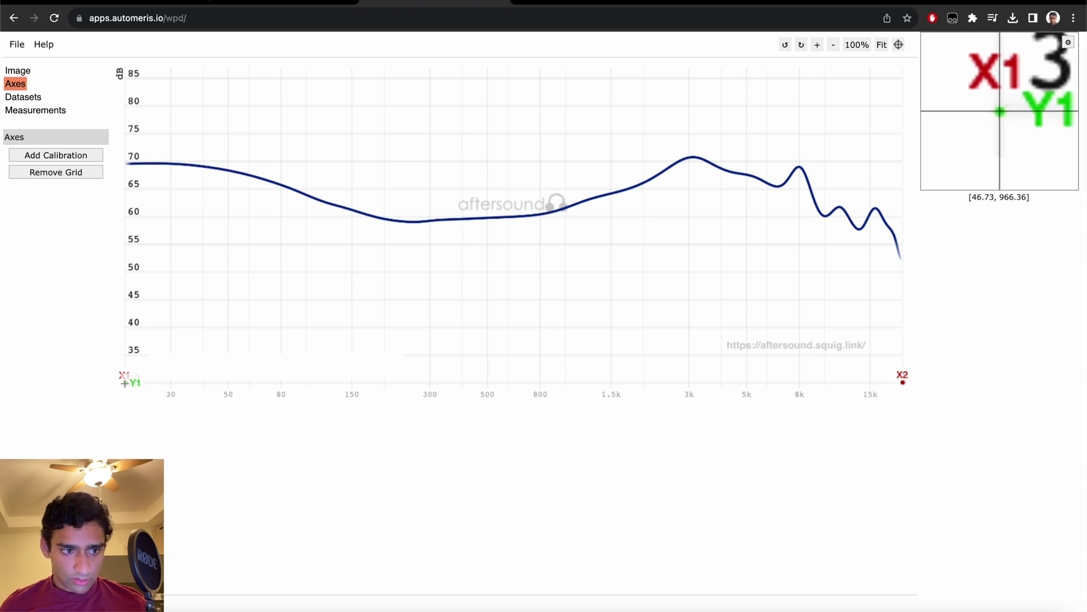
left_click(125, 134)
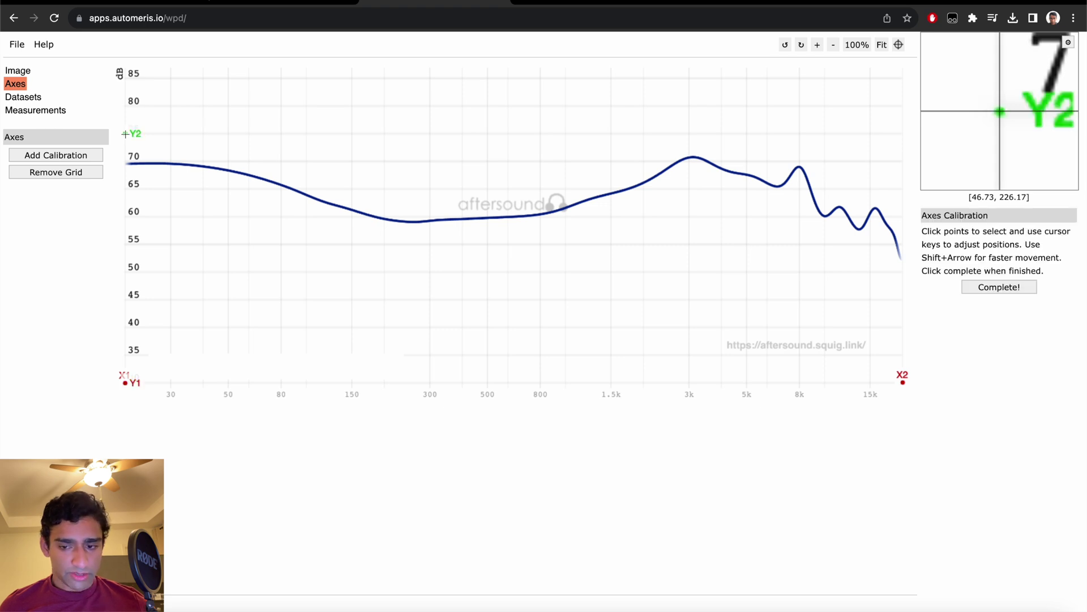
left_click(1027, 290)
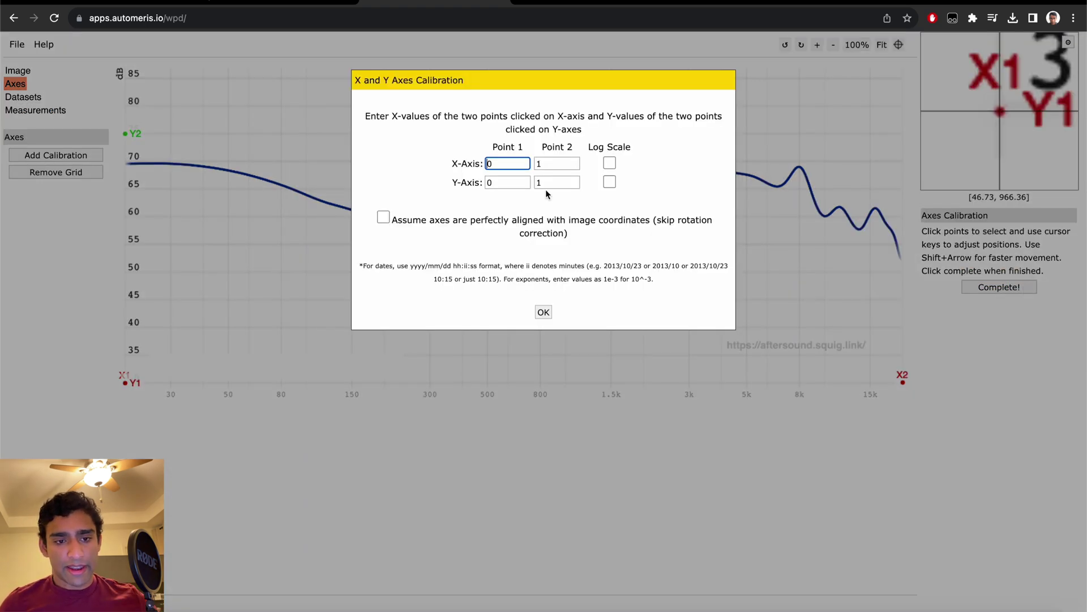
Enter X values 20 and 20000 on a log scale and Y values 30 and 75, assuming aligned axes
type("2")
key("Tab")
key("BackSpace")
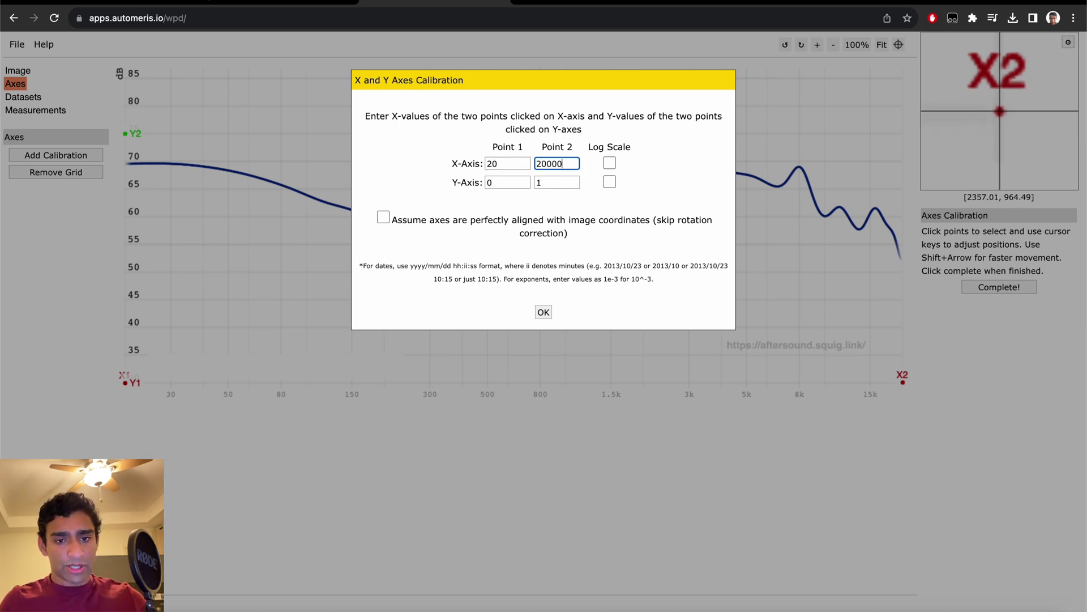
left_click(609, 163)
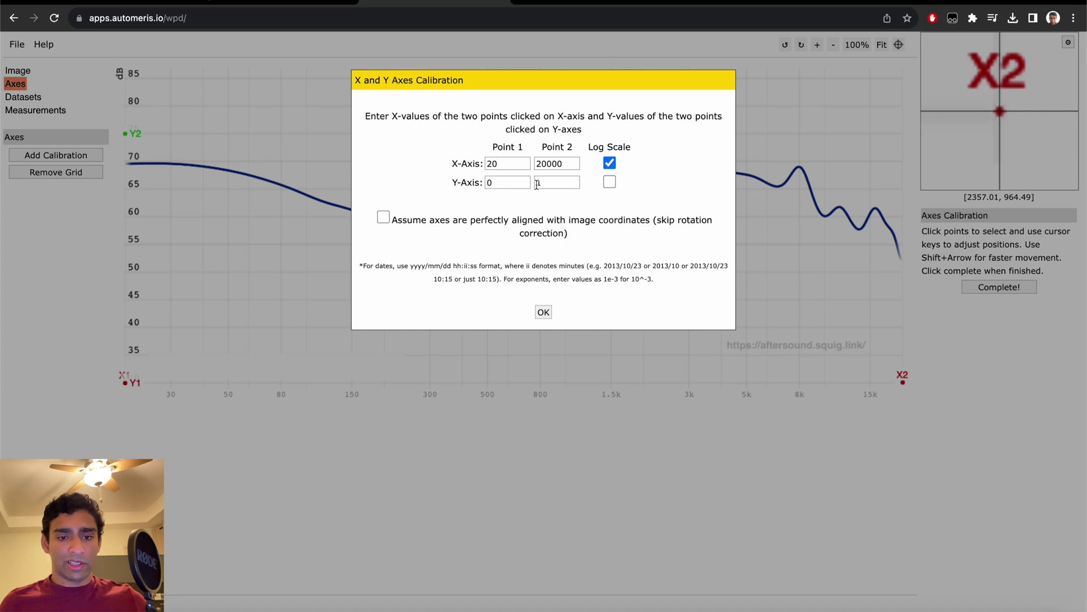
left_click(521, 186)
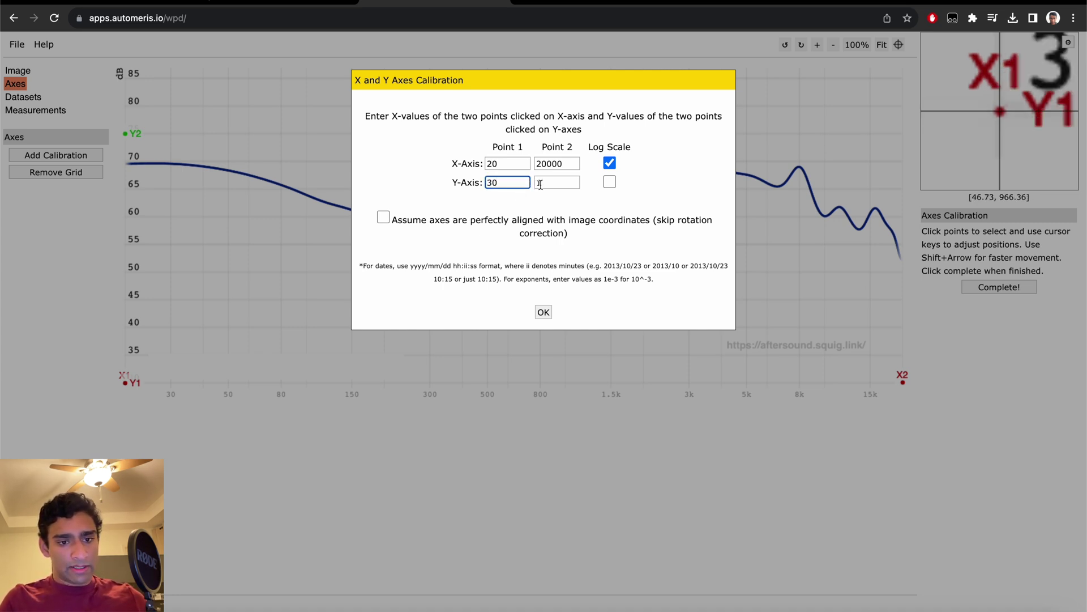
left_click(545, 183)
type("1")
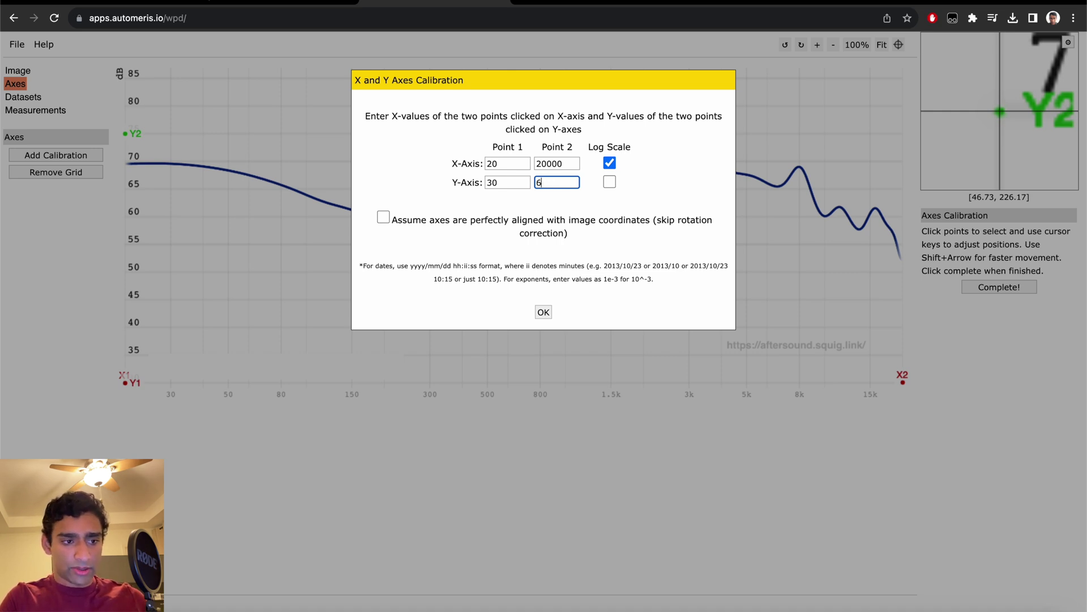
left_click(462, 220)
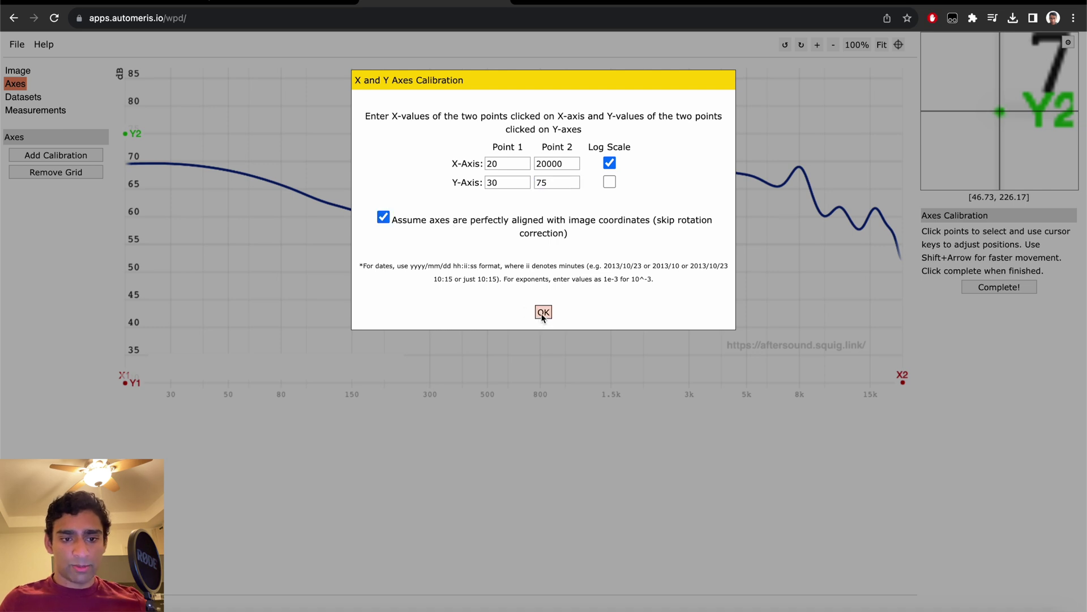
left_click(542, 314)
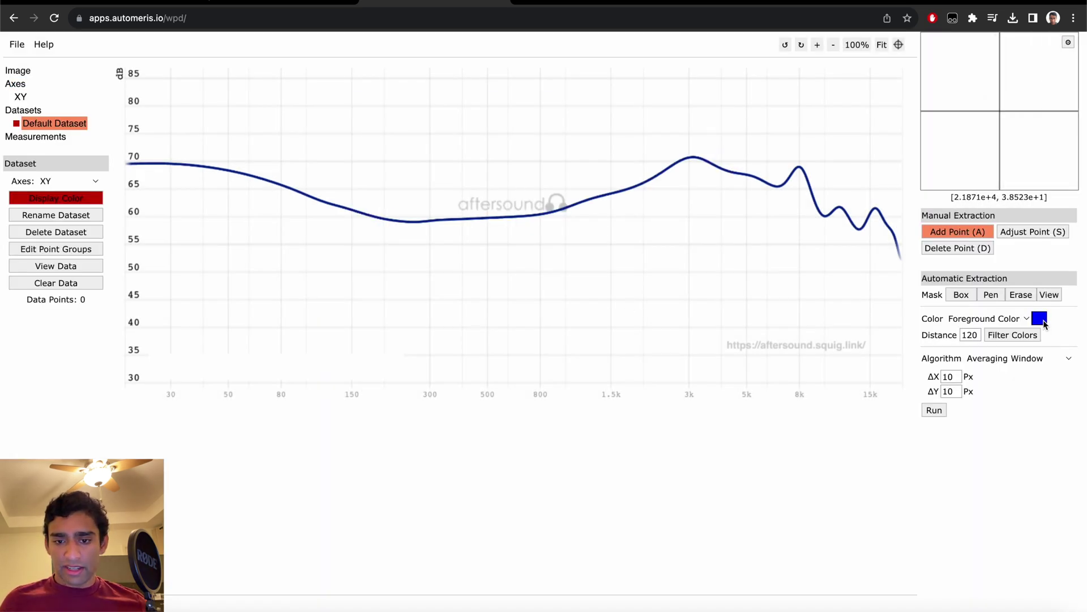
Sample the curve's navy colour as the foreground colour for automatic extraction
left_click(1041, 320)
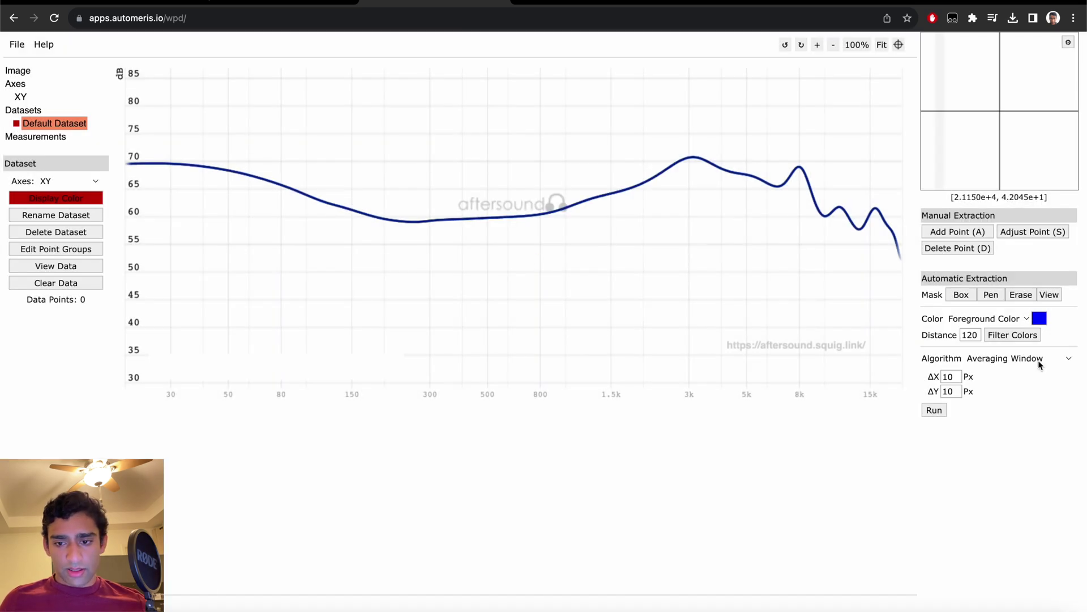
left_click(1040, 320)
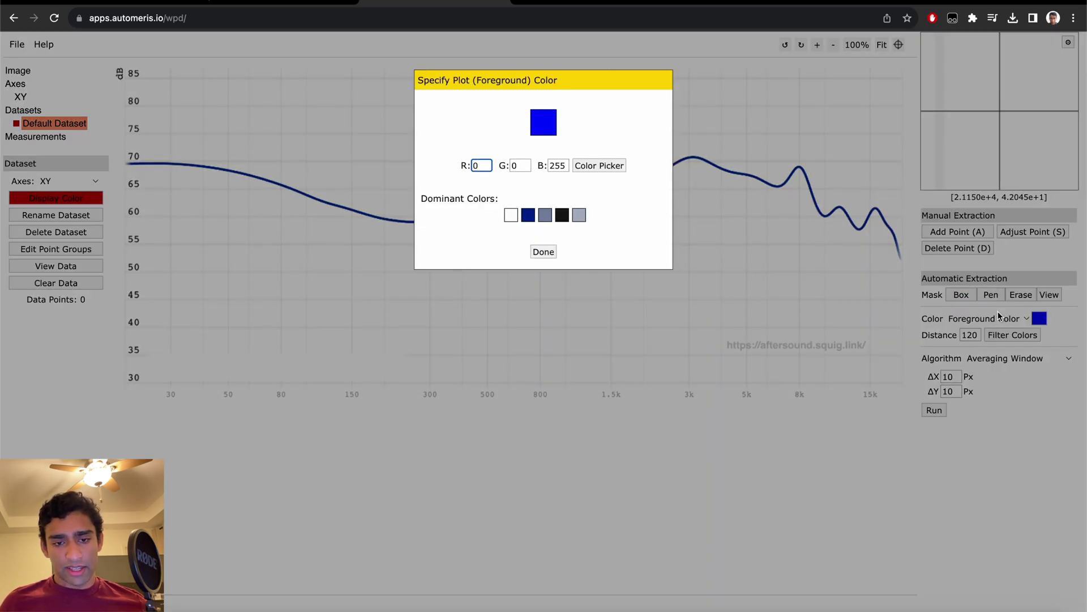
left_click(601, 166)
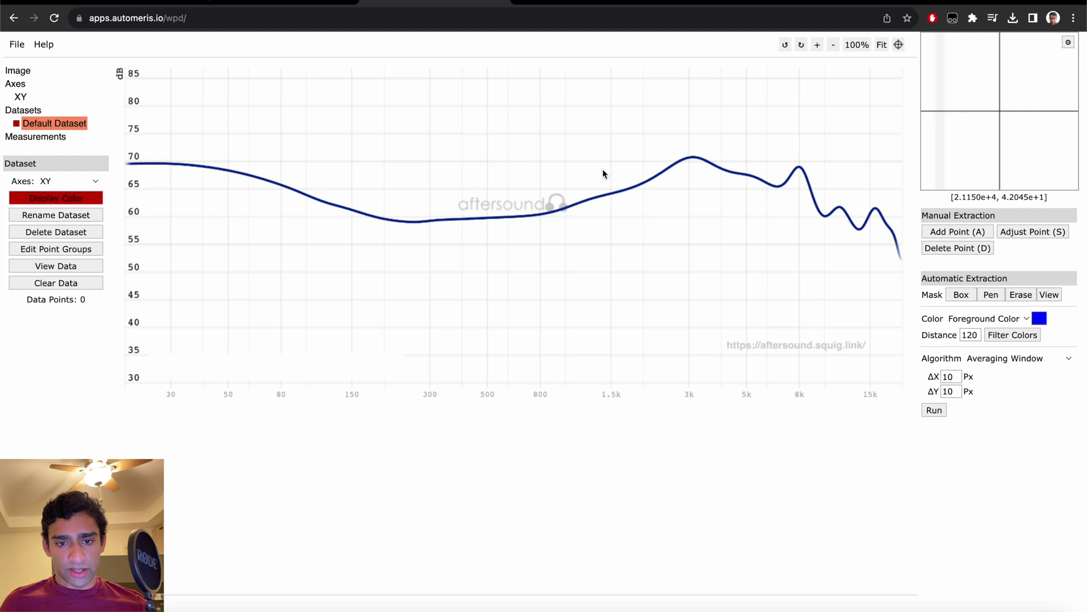
left_click(687, 159)
left_click(546, 250)
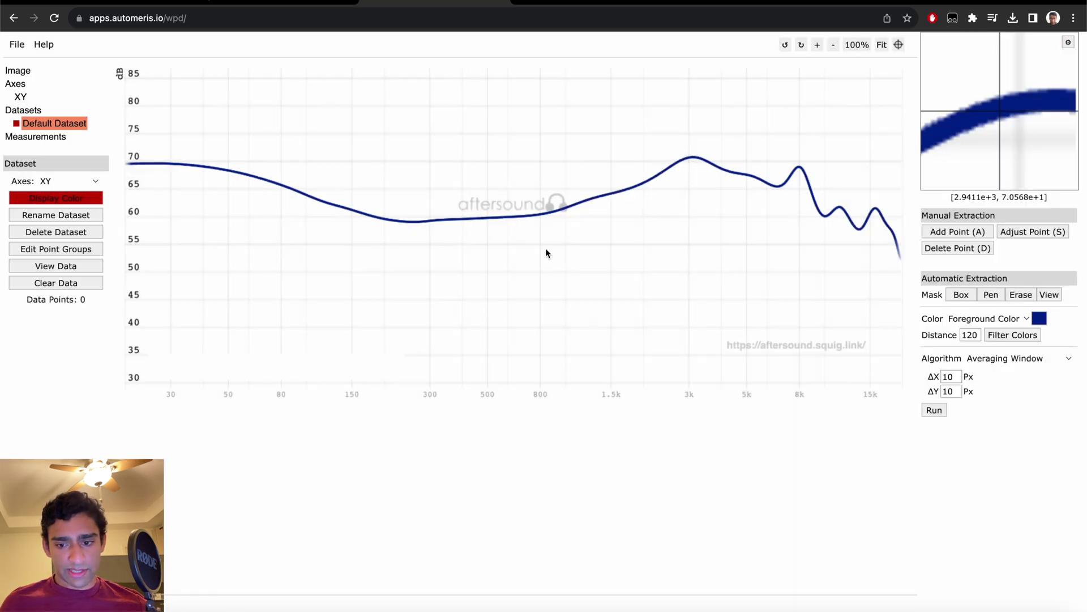
Run extraction, rerun it with distance 100 to get 223 points, and view the data
left_click(933, 411)
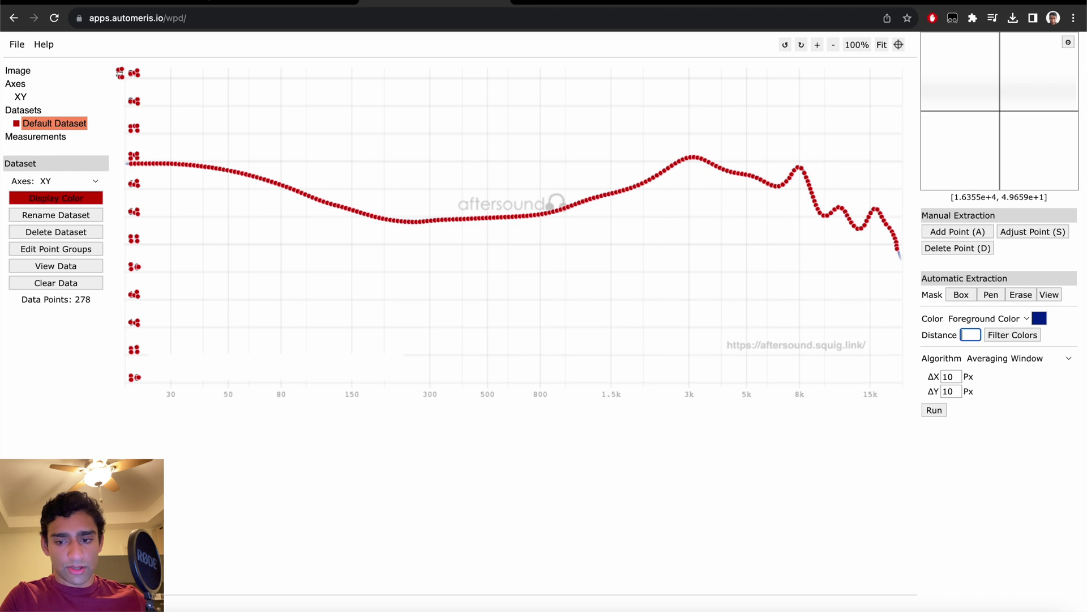
left_click(931, 412)
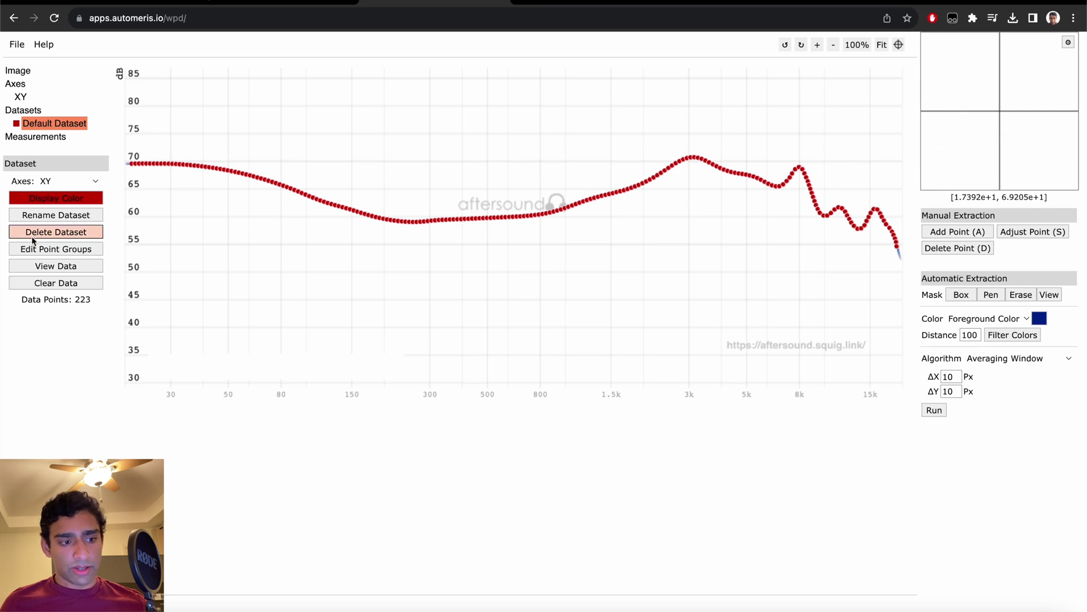
left_click(57, 266)
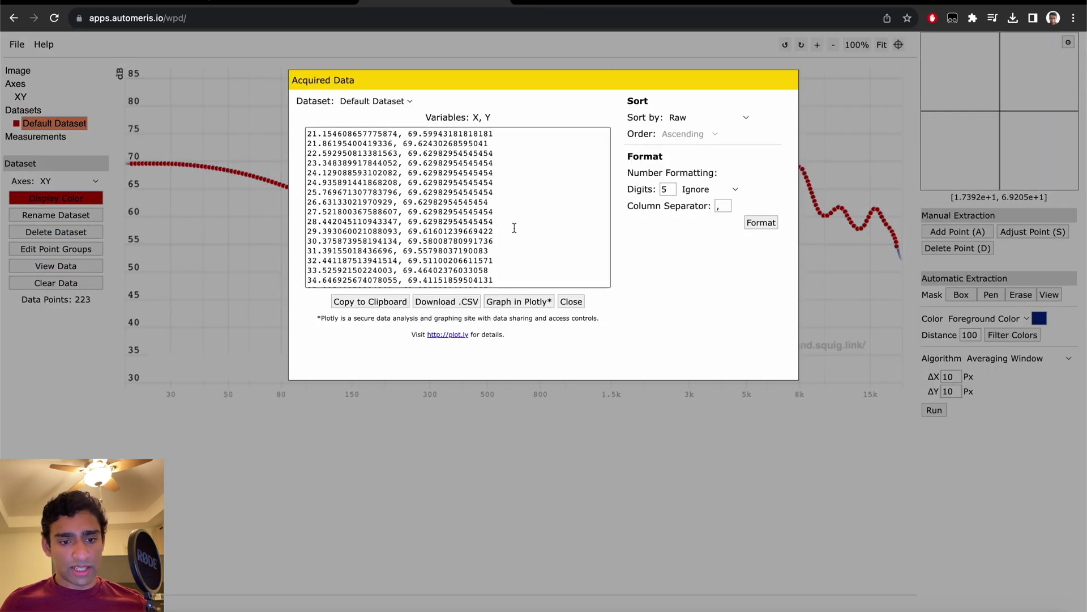
Import the WebPlotDigitizer CSV into REW as Default Dataset: 223 values, 21 Hz to 18,934 Hz
left_click(470, 300)
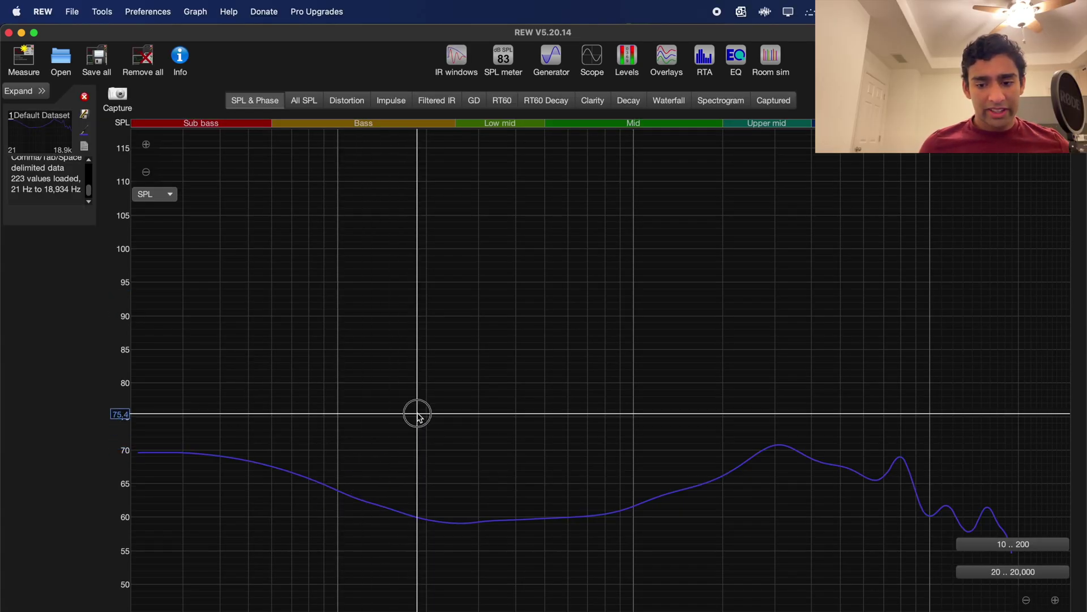
Export REW's Default Dataset as the text file Variations Aftersound.txt
left_click(77, 5)
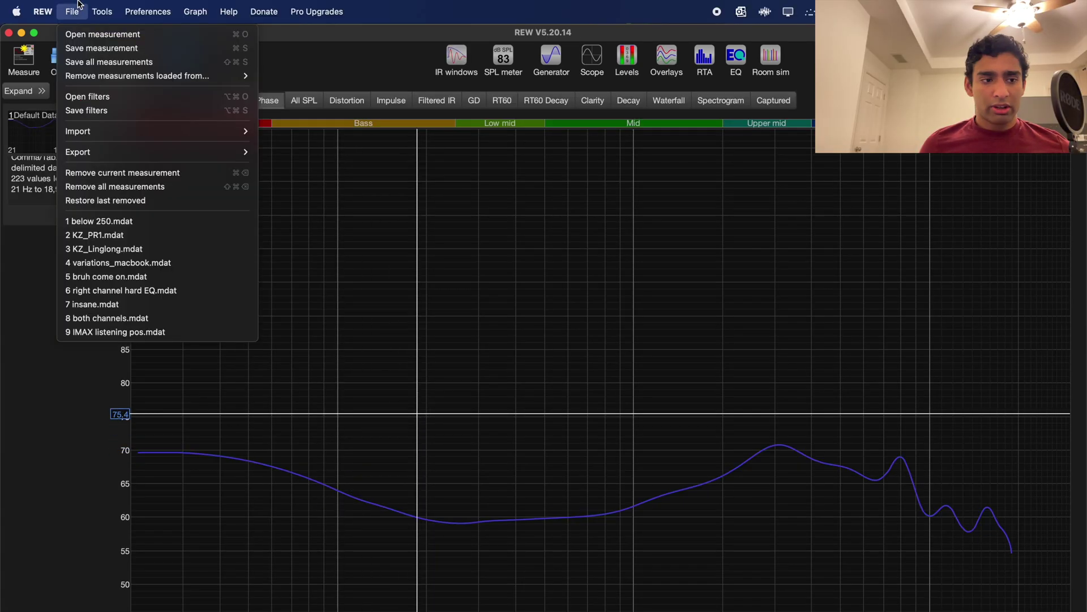
mouse_move(87, 152)
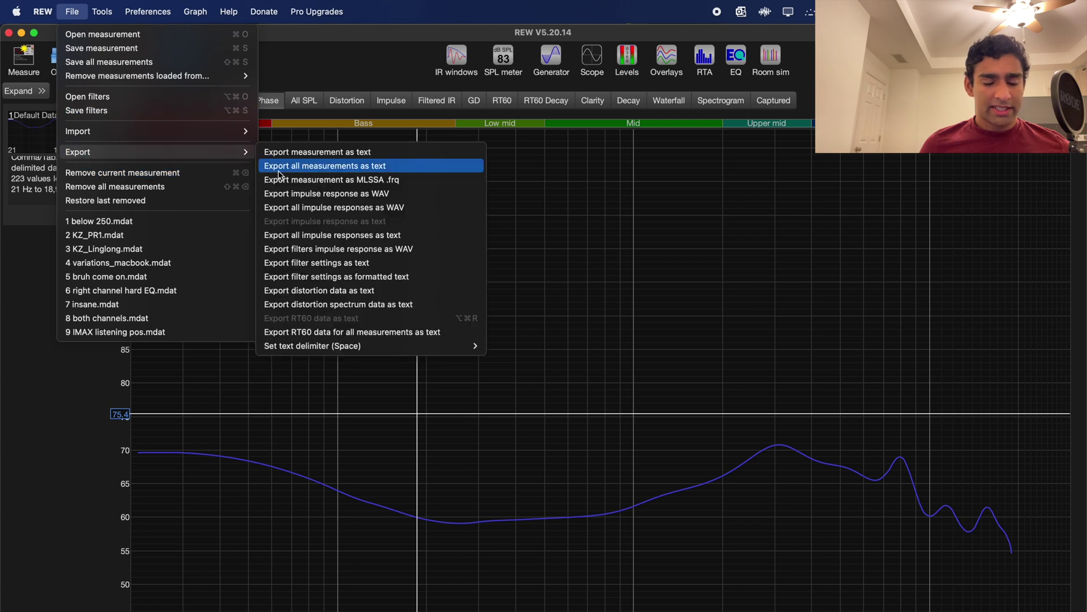
left_click(285, 155)
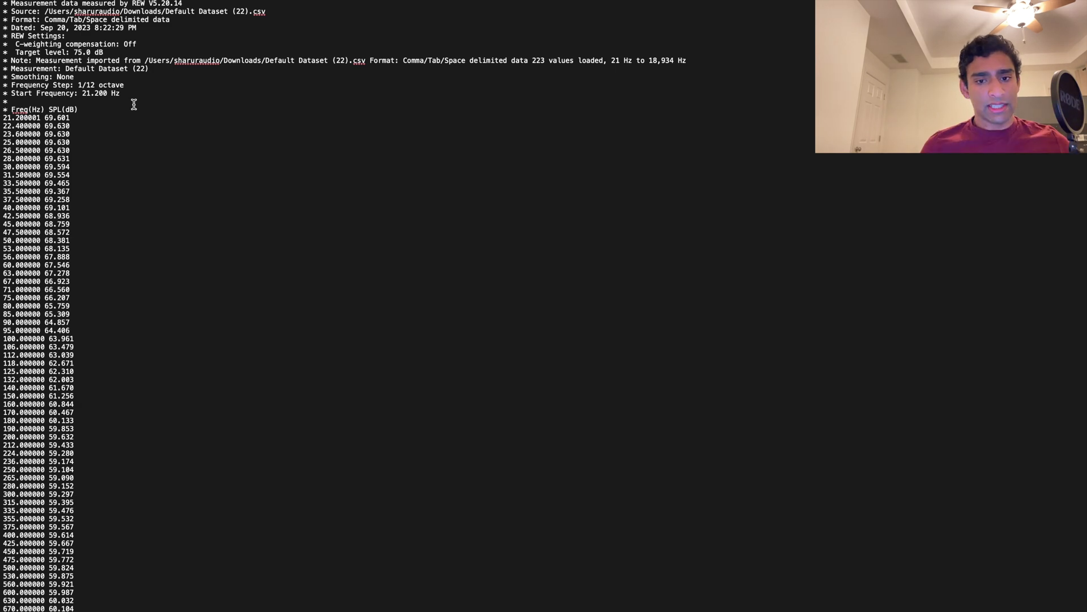
Column-select and copy the full SPL(dB) values column from the exported text, then return to Excel
key("ctrl+Right")
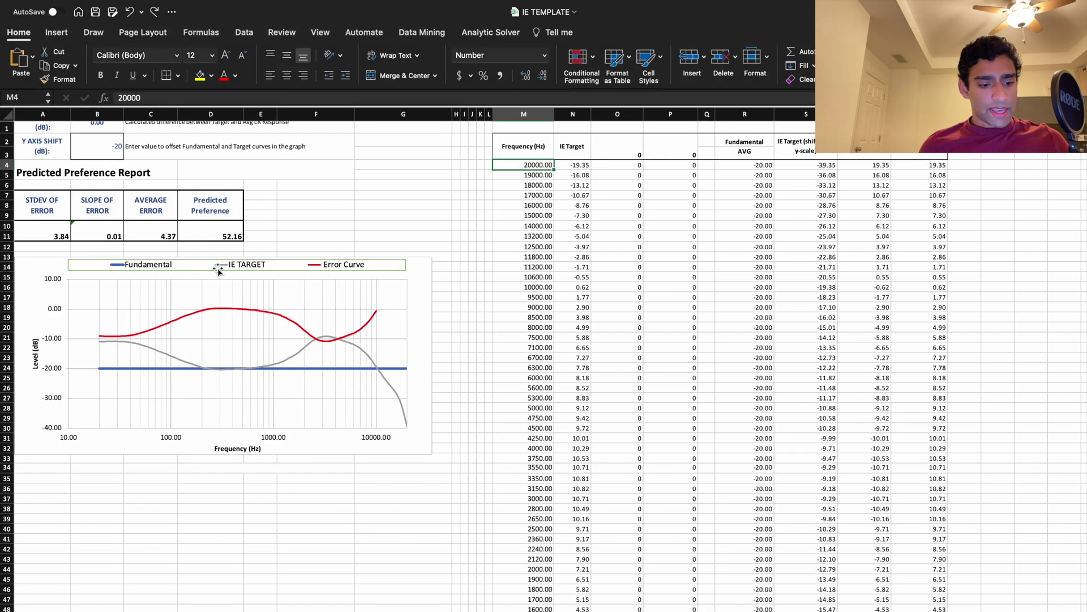
key("ctrl+Left")
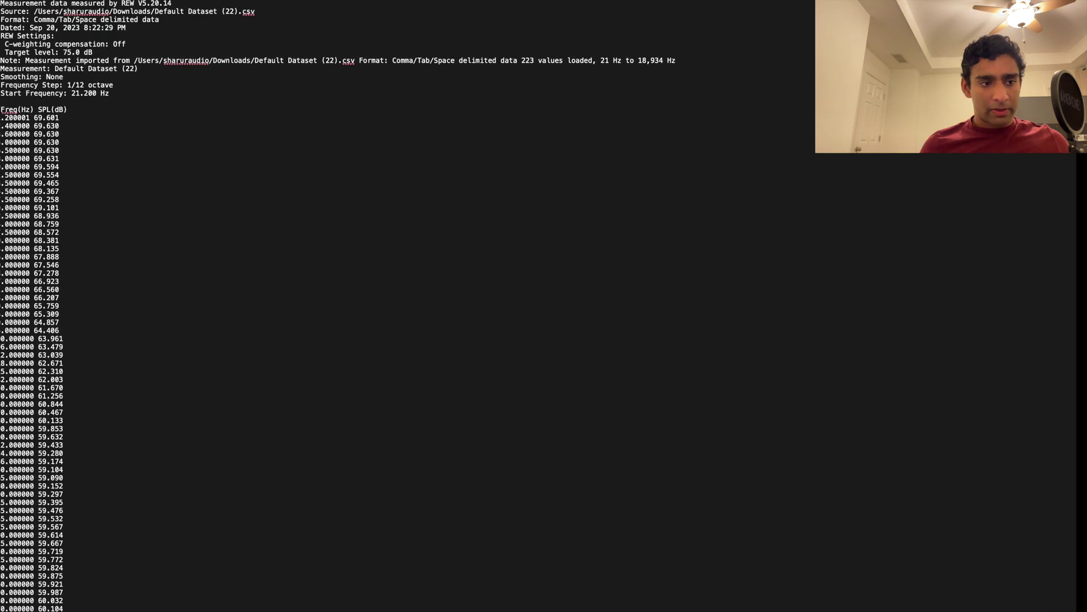
left_click_drag(109, 120, 158, 325)
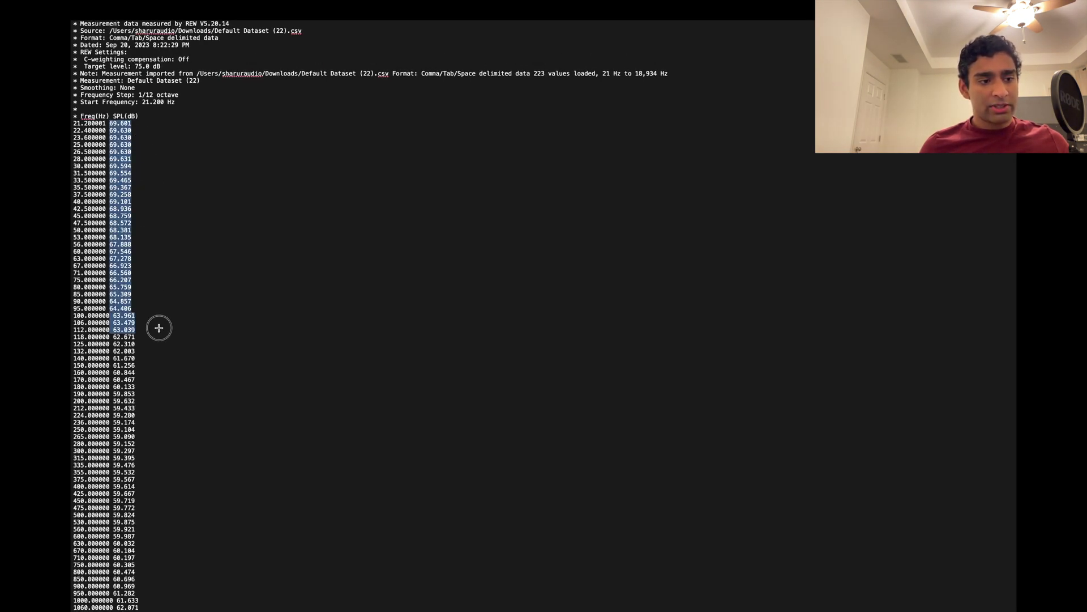
left_click(206, 265)
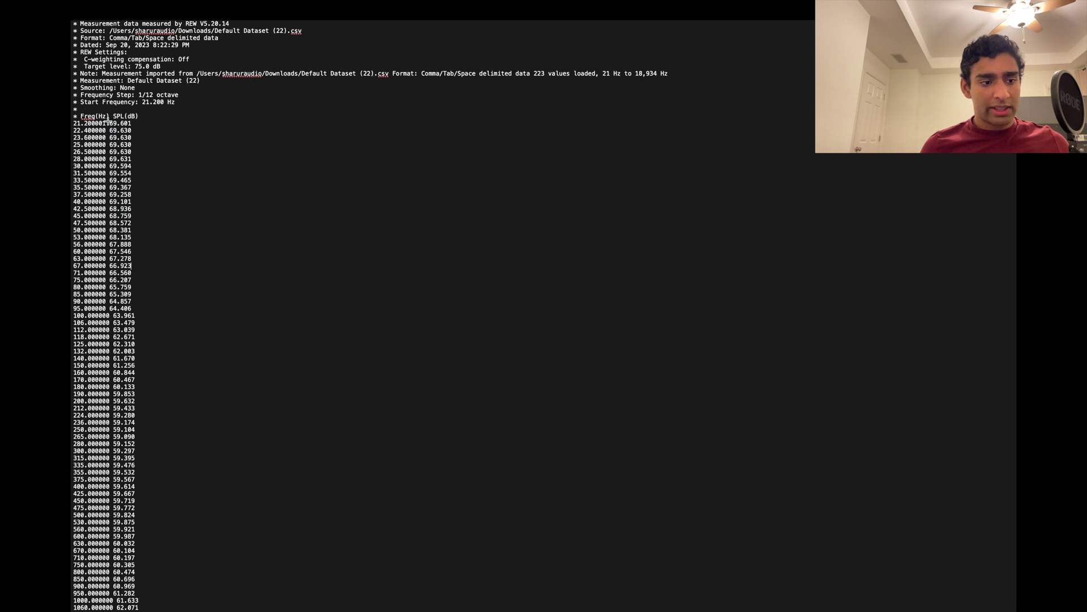
left_click_drag(106, 120, 166, 336)
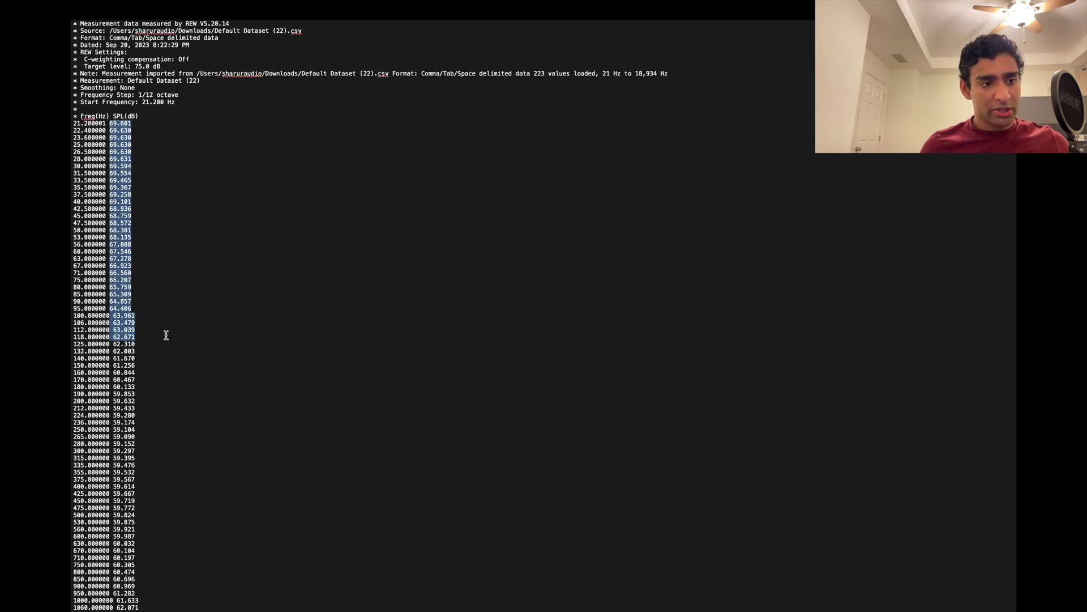
left_click(166, 335)
left_click_drag(112, 124, 229, 564)
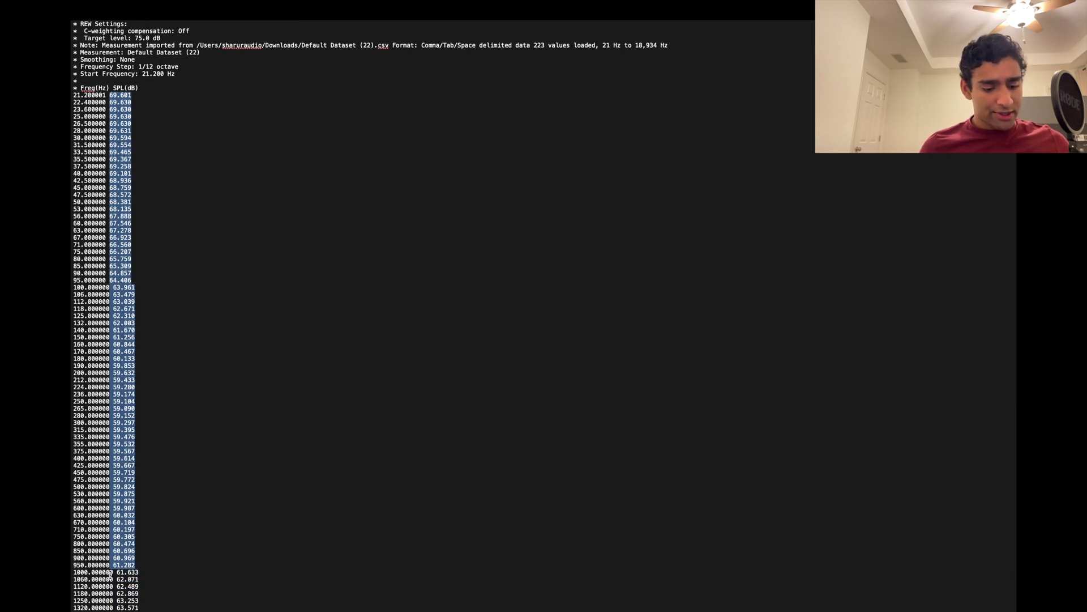
key("super+Tab")
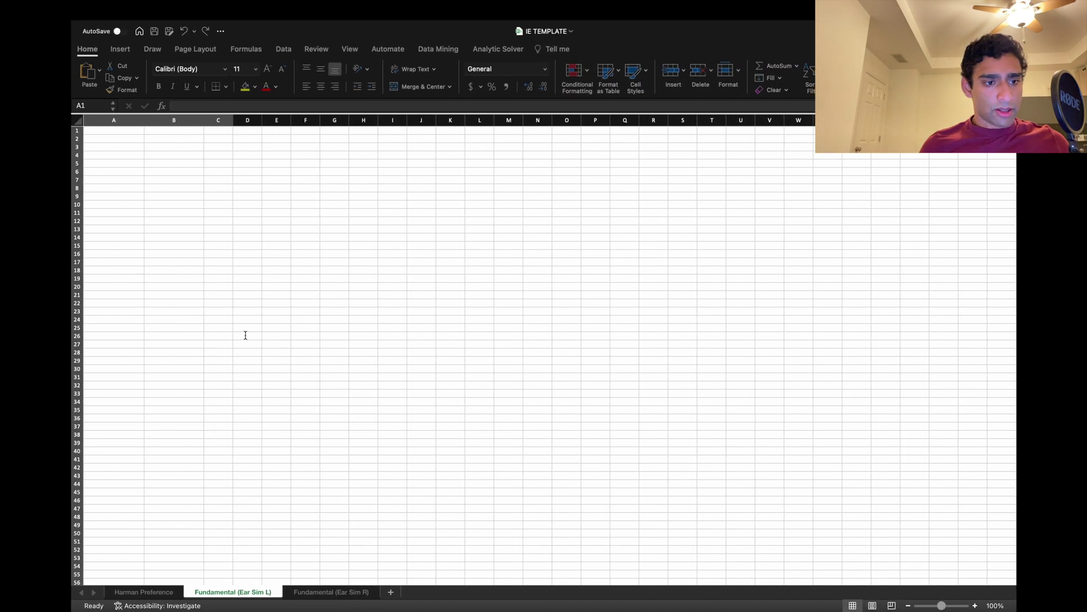
Paste the SPL values into column E starting at E1 of the Fundamental (Ear Sim L) sheet
left_click(250, 129)
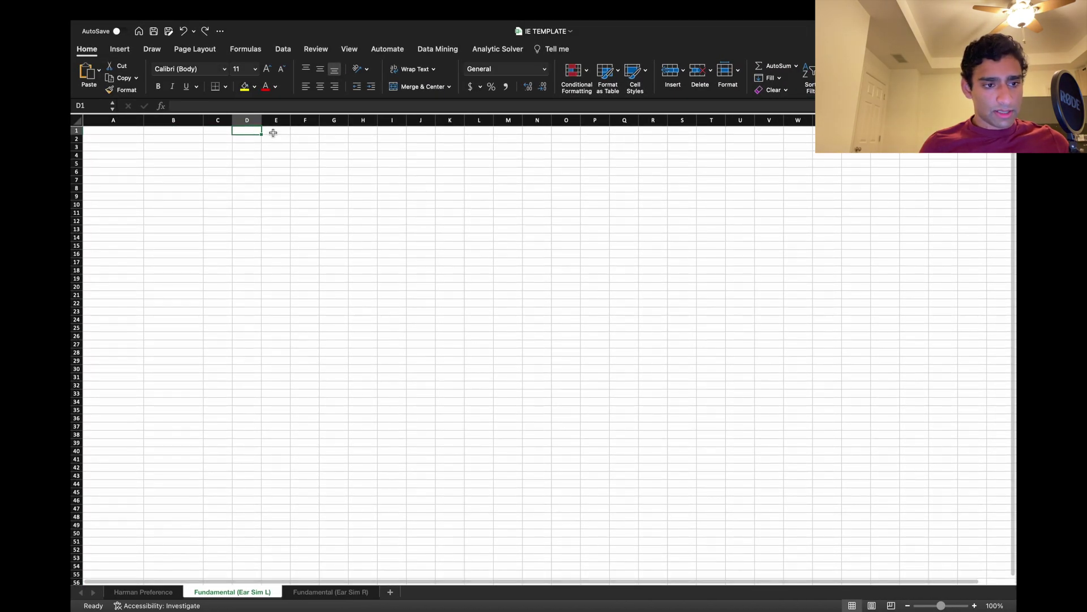
left_click(273, 131)
key("super+v")
scroll(434, 211, "down", 10)
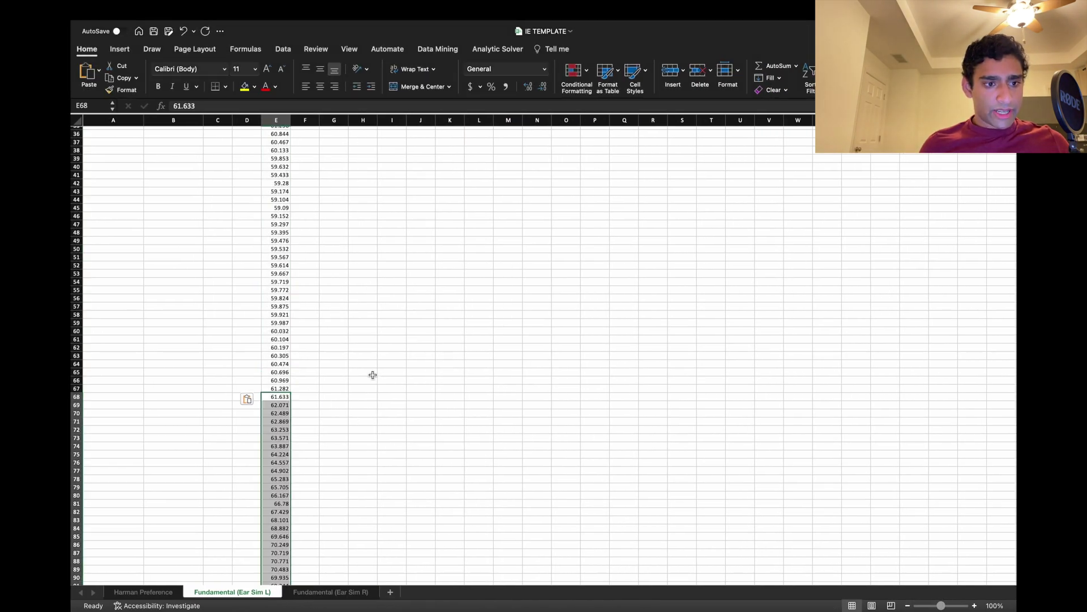
scroll(372, 375, "up", 10)
Check the Harman Preference sheet, then return to Fundamental (Ear Sim L) at cell D1
left_click(167, 592)
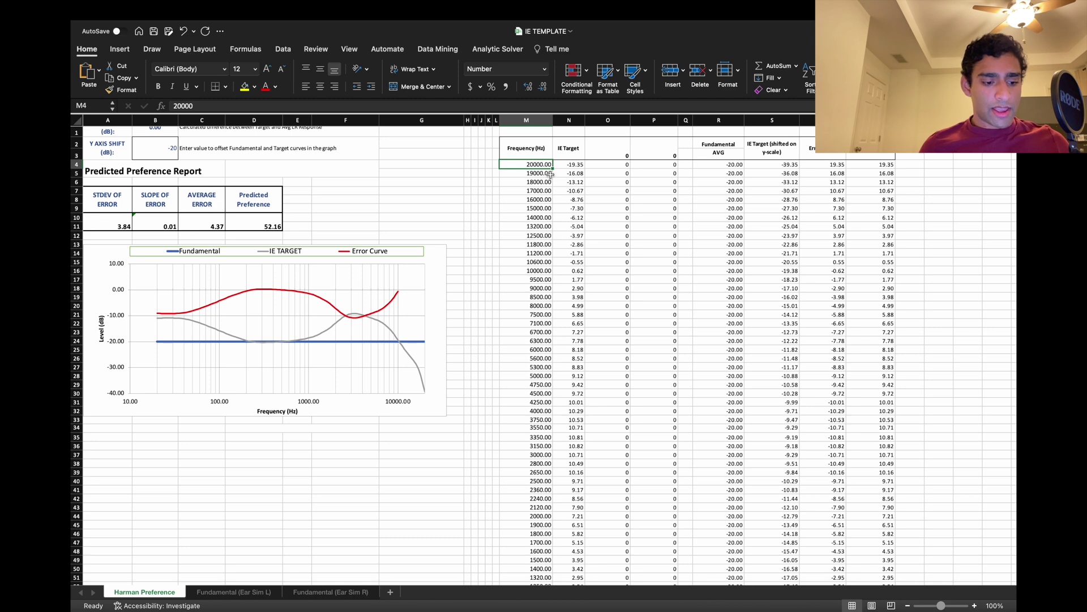
left_click(244, 592)
scroll(340, 231, "up", 3)
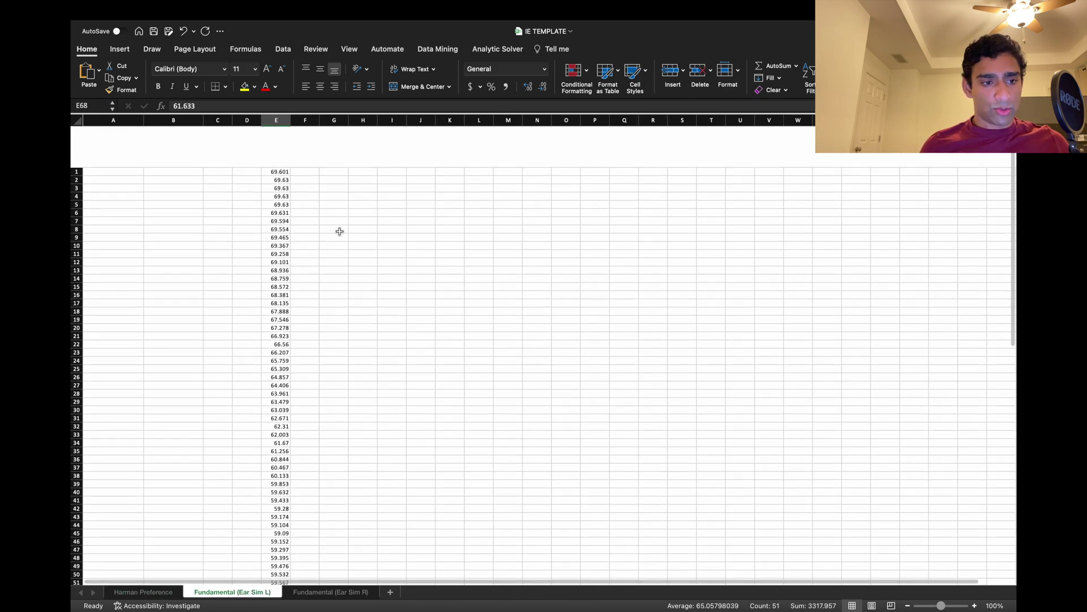
left_click(252, 132)
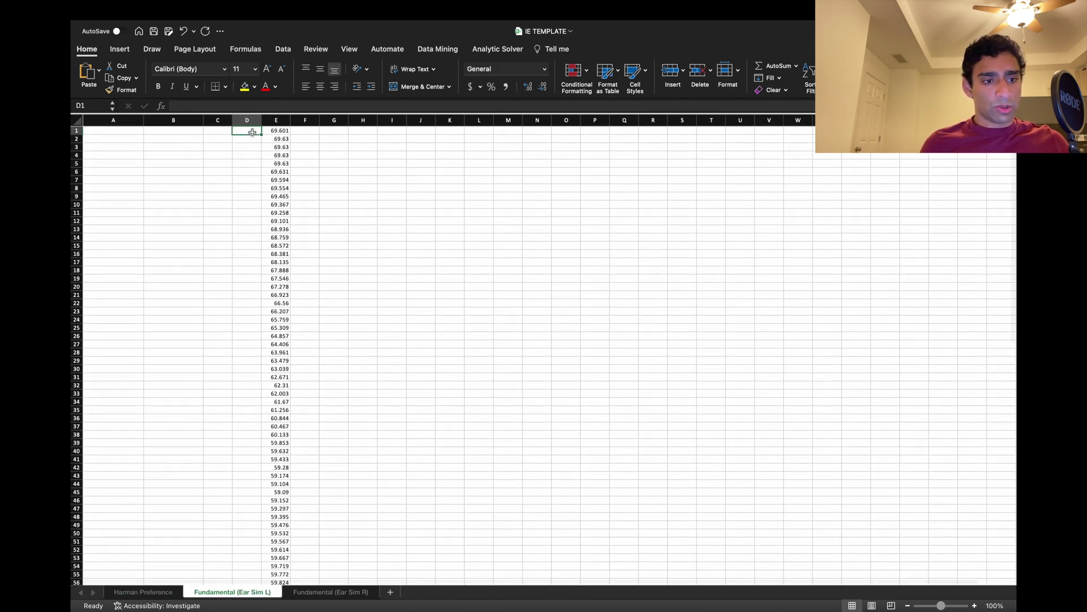
Number column D from 1 to 118 beside the SPL values, then select columns D and E
type("1")
key("Return")
type("2")
key("Return")
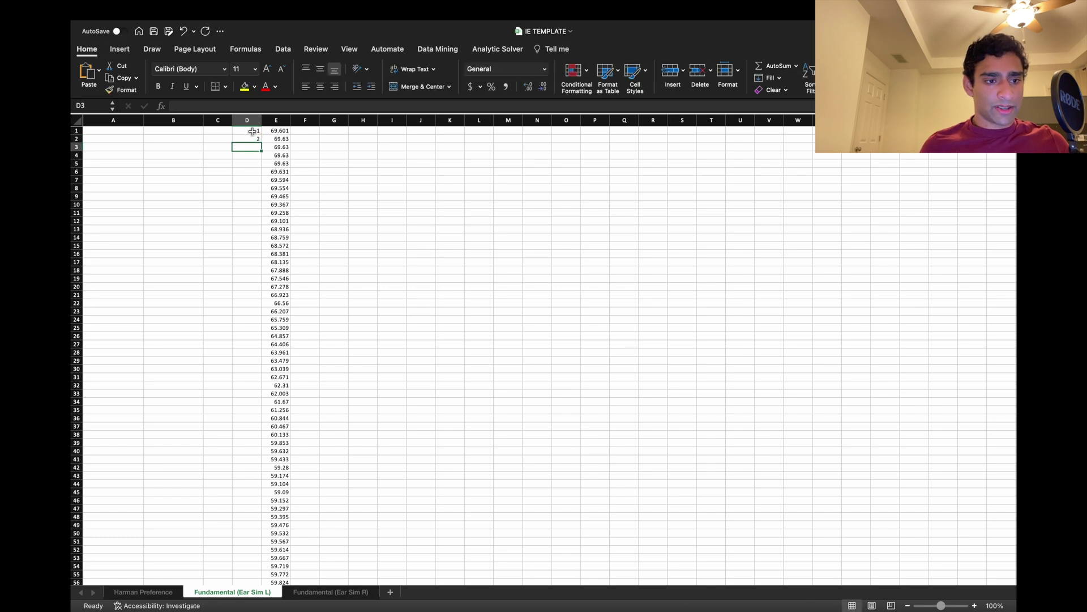
left_click_drag(252, 132, 252, 512)
scroll(359, 454, "up", 20)
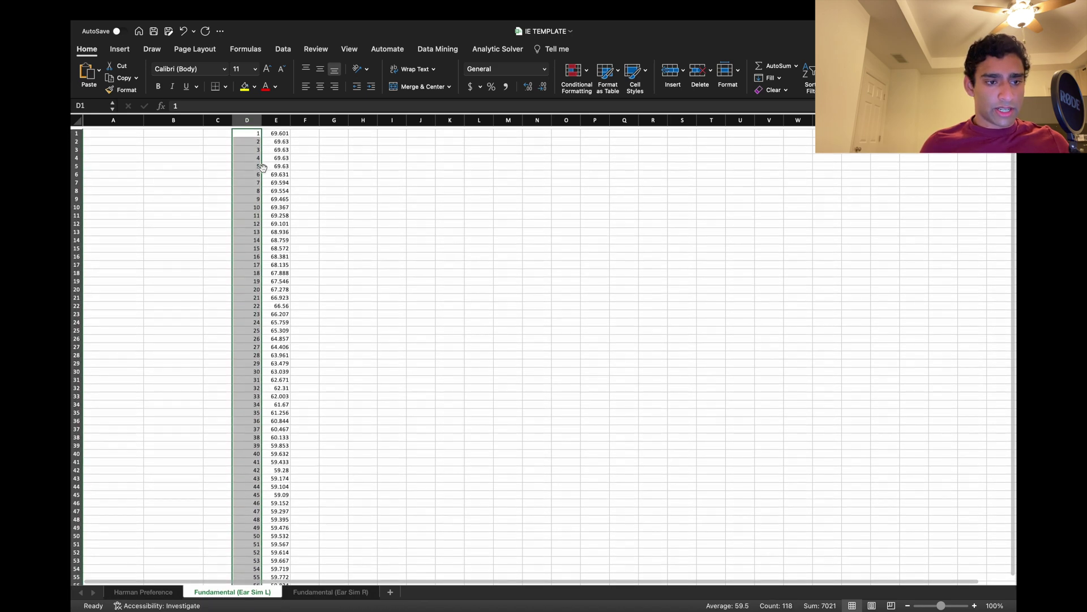
left_click_drag(247, 120, 277, 120)
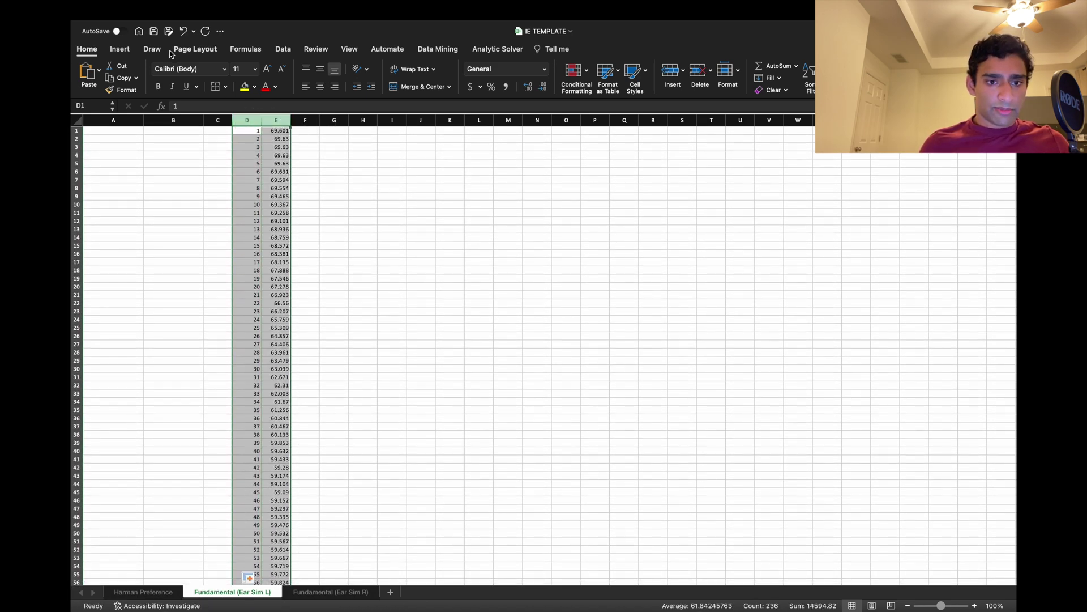
Sort columns D and E by Column D, largest to smallest, so row 1 reads 118 and 57.66
left_click(283, 48)
left_click(540, 71)
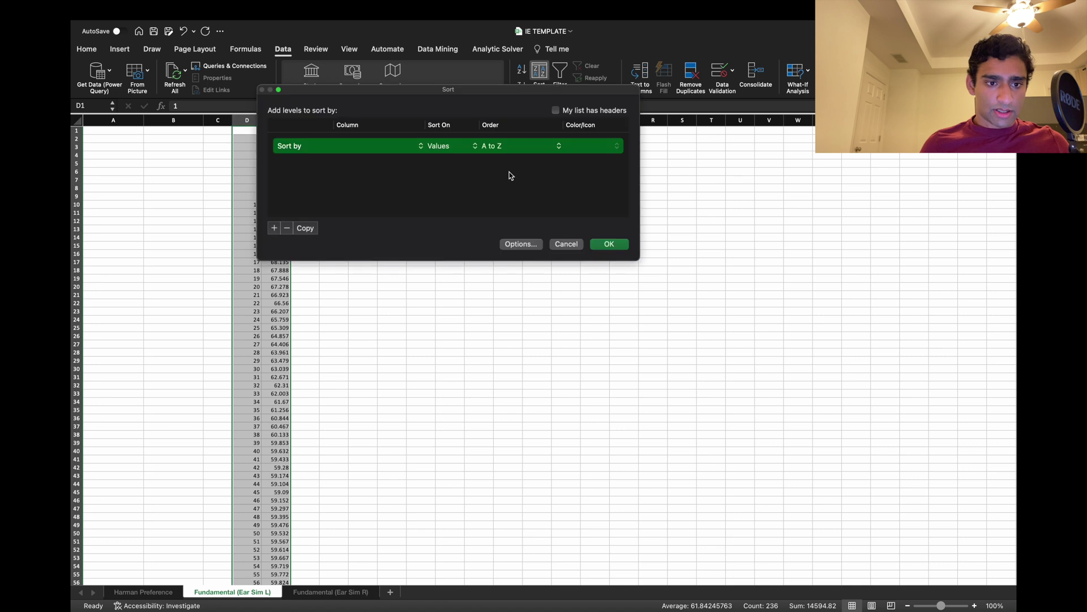
left_click(395, 145)
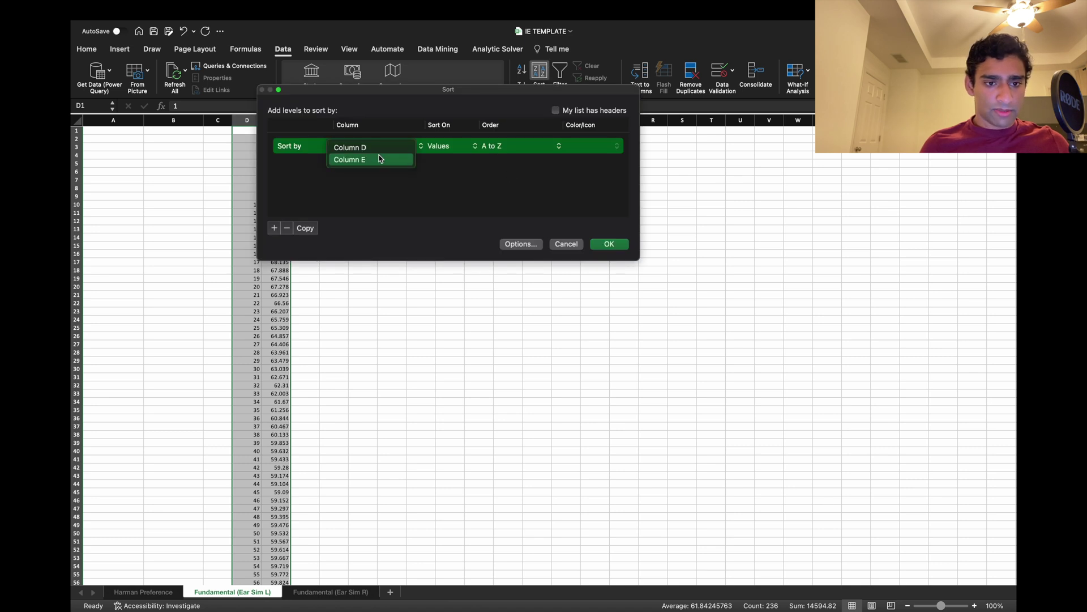
left_click(385, 146)
left_click(497, 147)
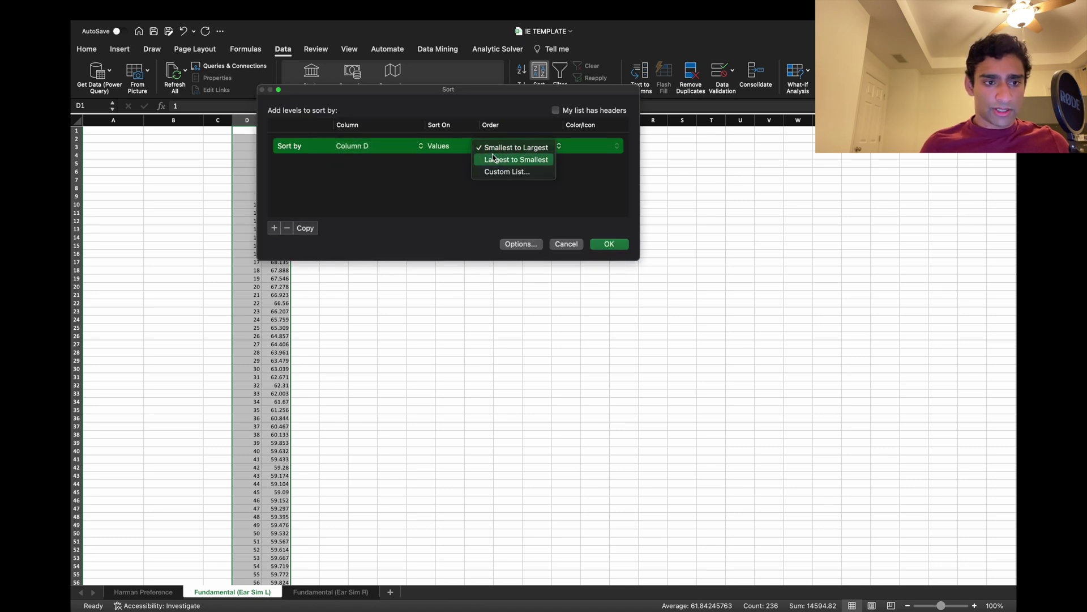
left_click(499, 160)
left_click(611, 242)
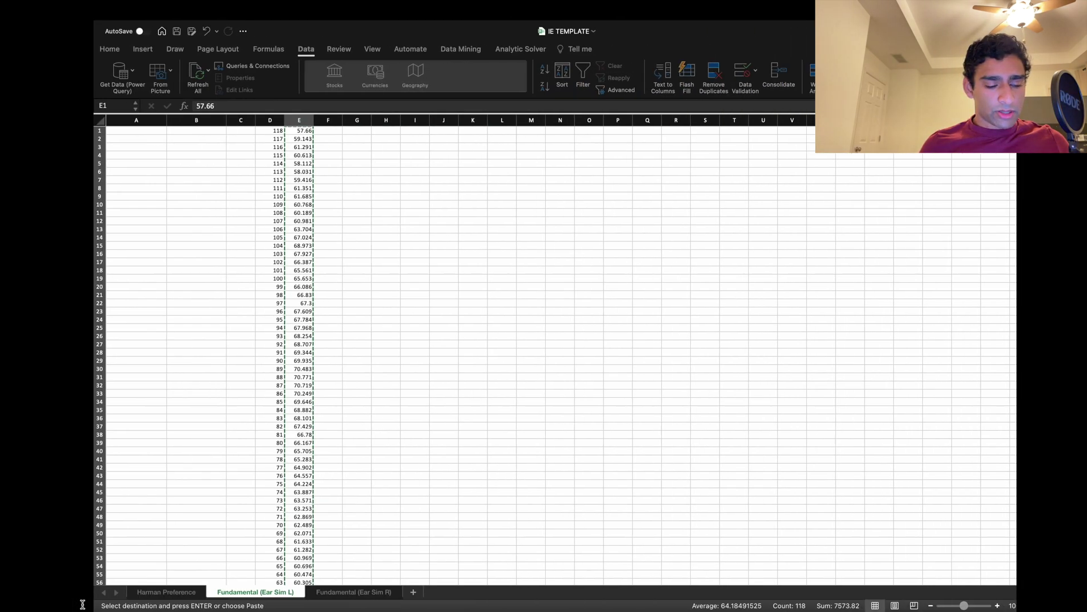
Paste the reversed SPL values into column O from O6 on the Harman Preference sheet
left_click(119, 593)
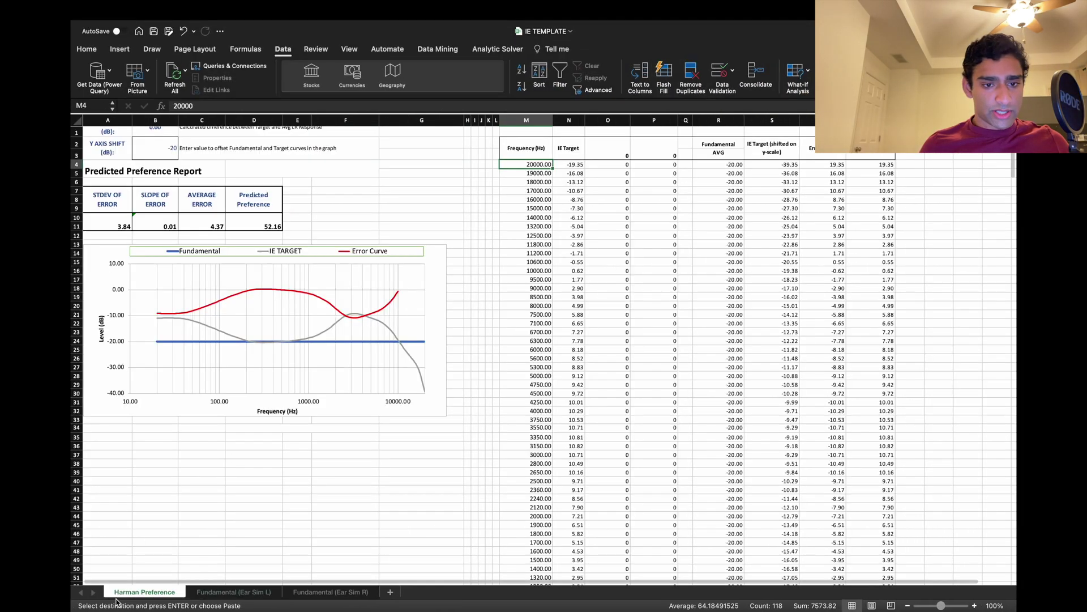
left_click(602, 185)
key("ctrl+shift+Down")
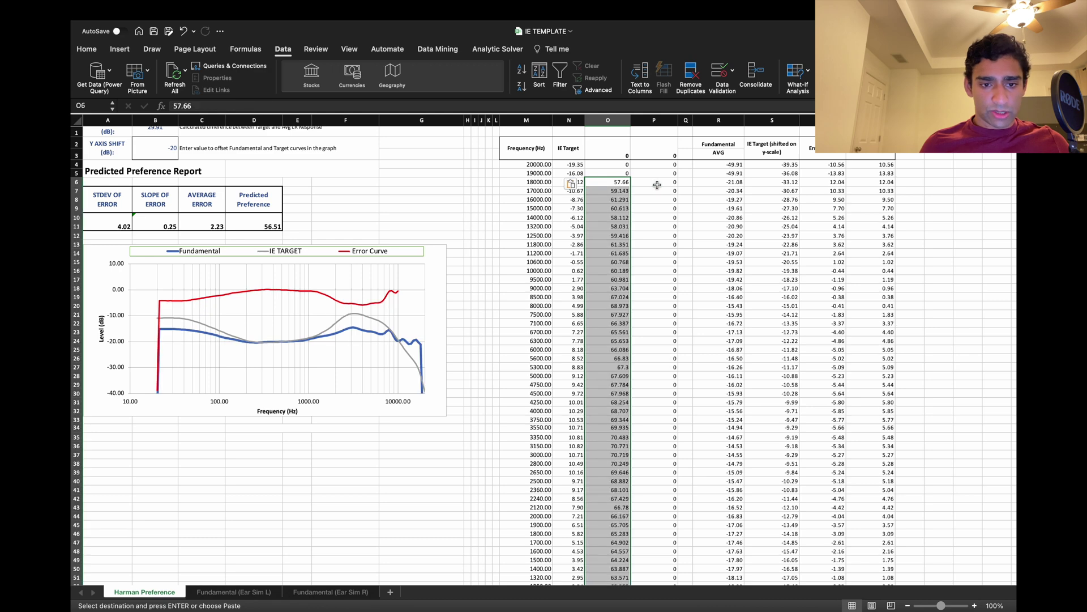
key("ctrl+v")
left_click(655, 182)
key("ctrl+shift+Down")
Fill 57.66 up into O4 and O5, and 69.601 down into O124 and P124
left_click(599, 184)
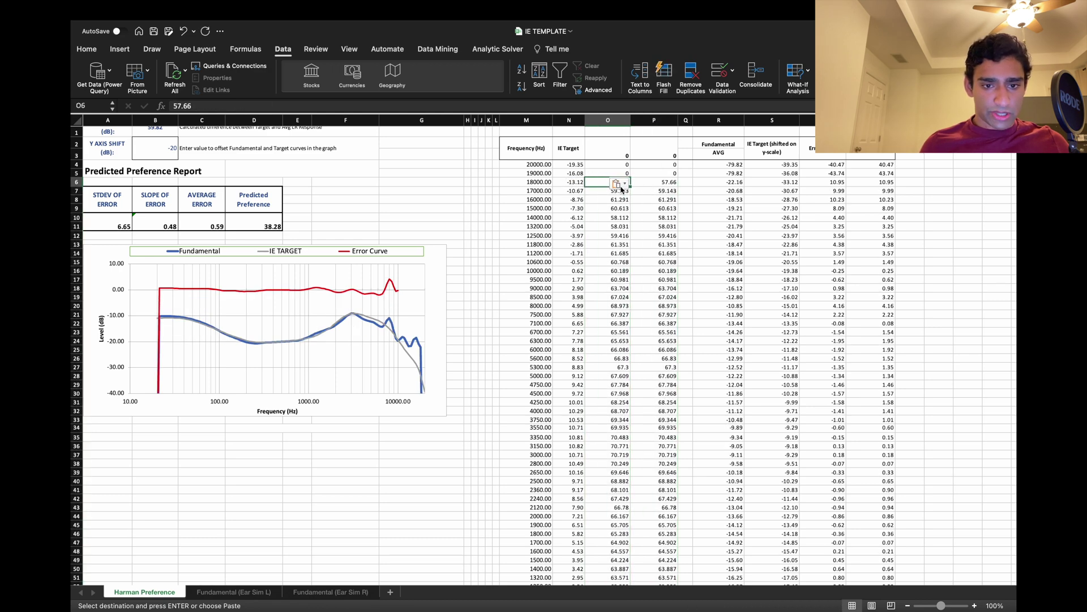
left_click_drag(630, 186, 674, 161)
left_click(656, 182)
scroll(674, 161, "down", 5)
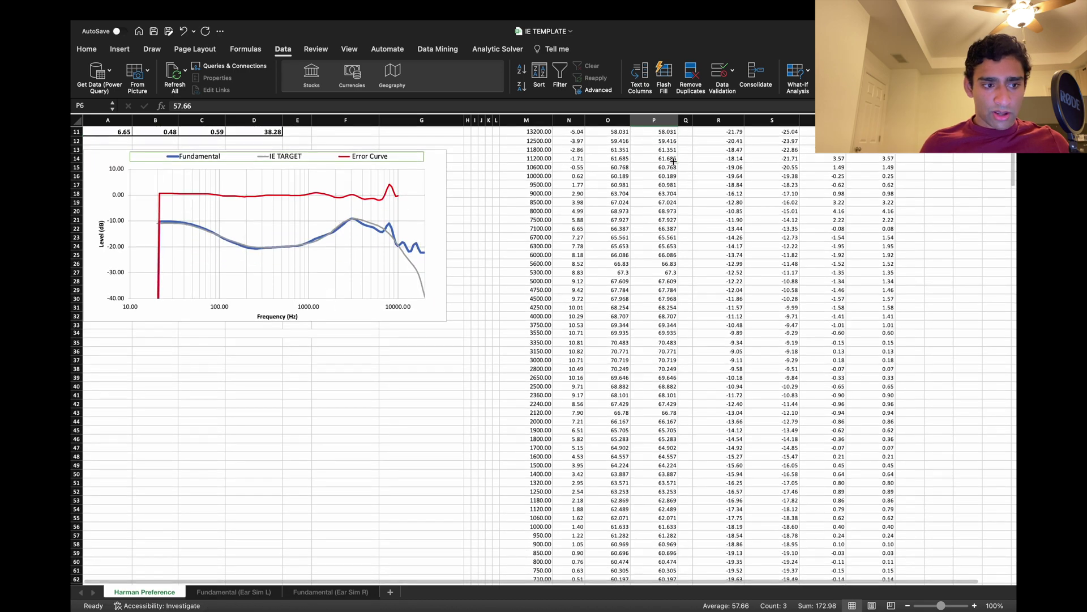
scroll(673, 162, "down", 20)
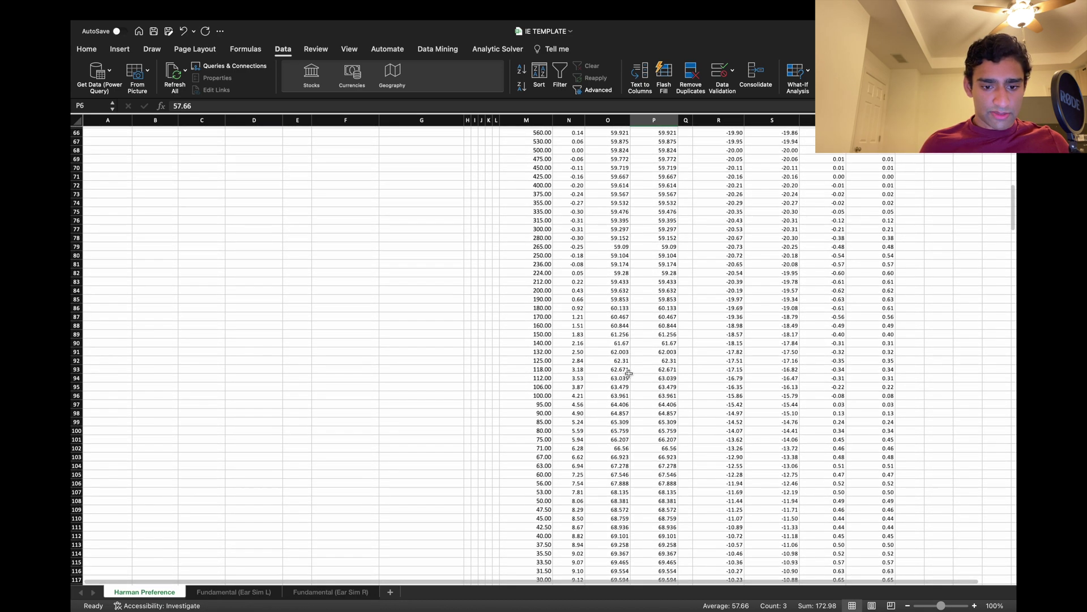
left_click(623, 431)
left_click_drag(630, 435, 677, 443)
left_click(663, 432)
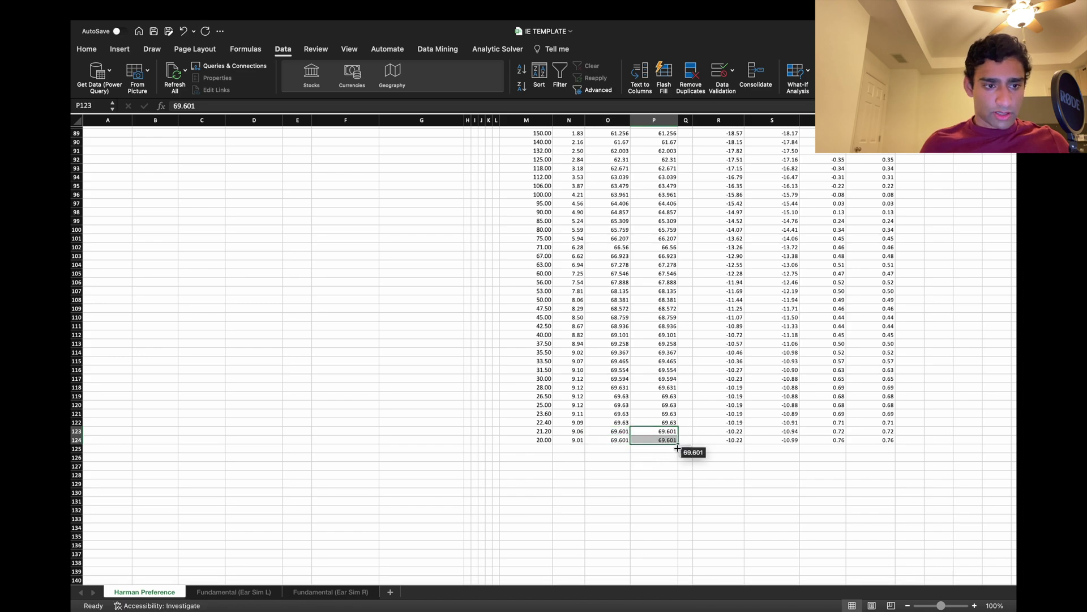
left_click(483, 359)
scroll(483, 359, "up", 20)
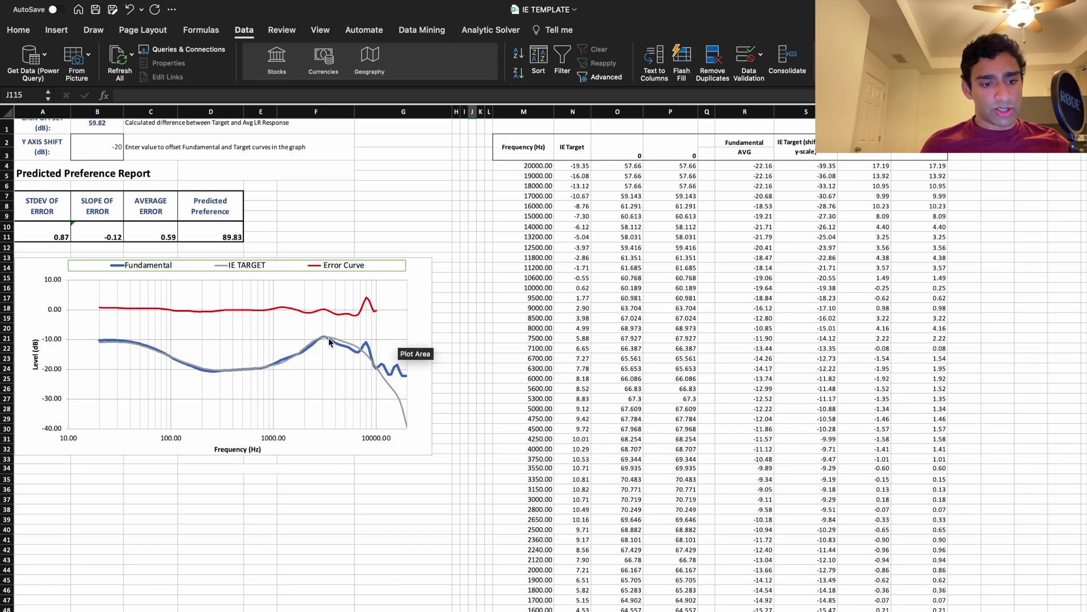
mouse_move(334, 346)
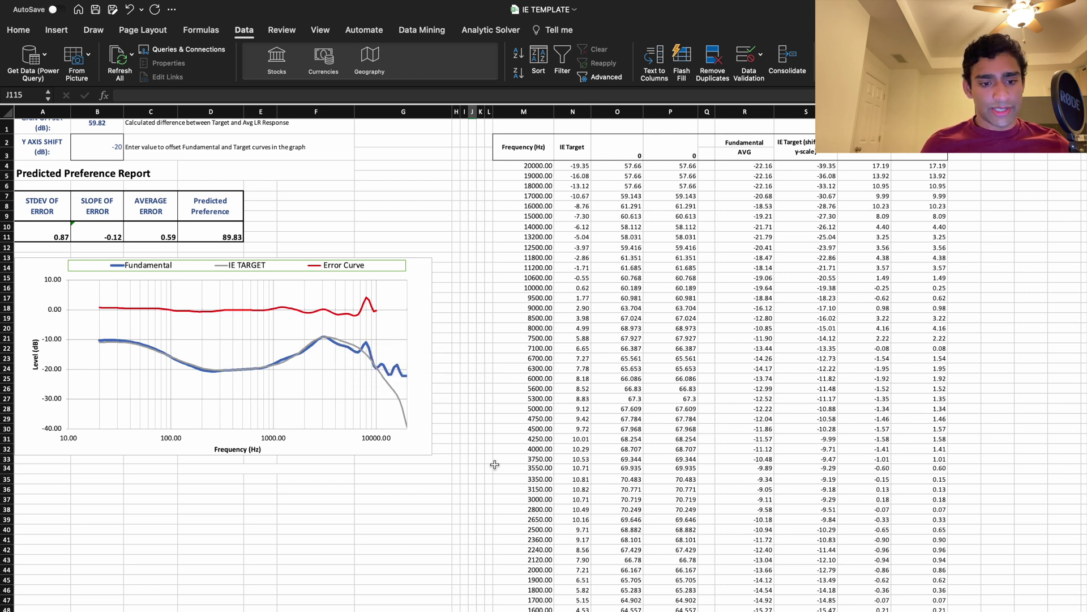
left_click(457, 377)
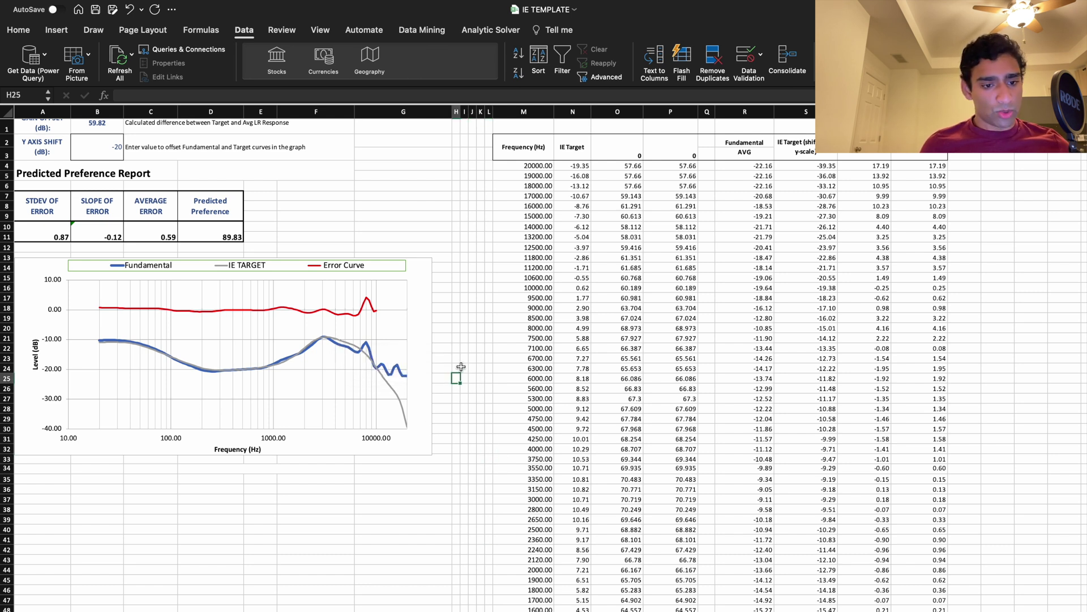
key("Up")
key("Up")
key("Up")
key("Up")
key("Up")
key("Up")
key("Up")
key("Up")
key("Up")
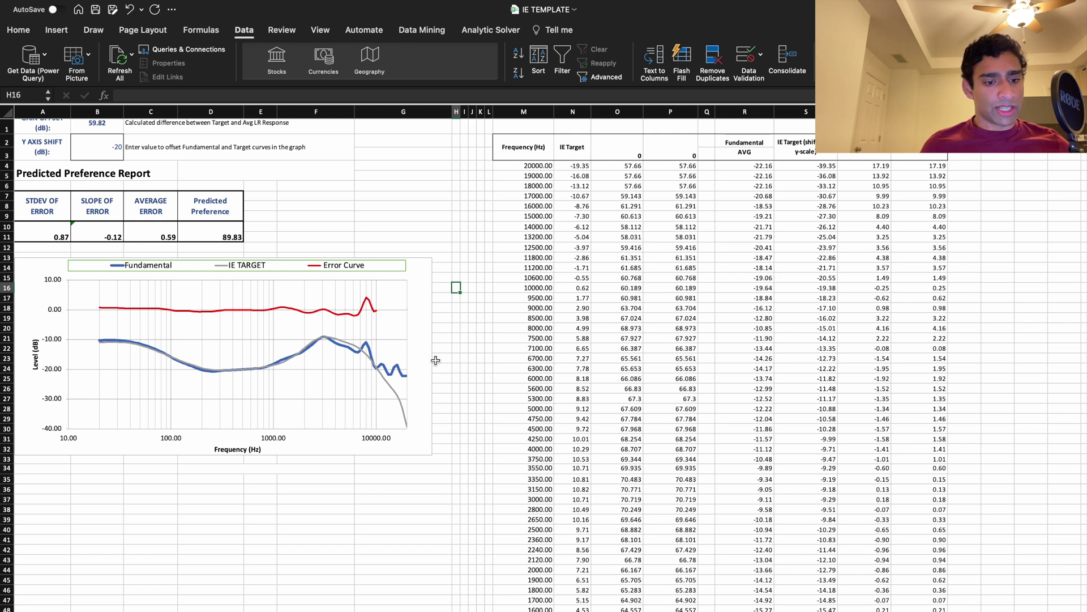
key("Right")
key("Right")
key("Right")
key("Right")
key("Right")
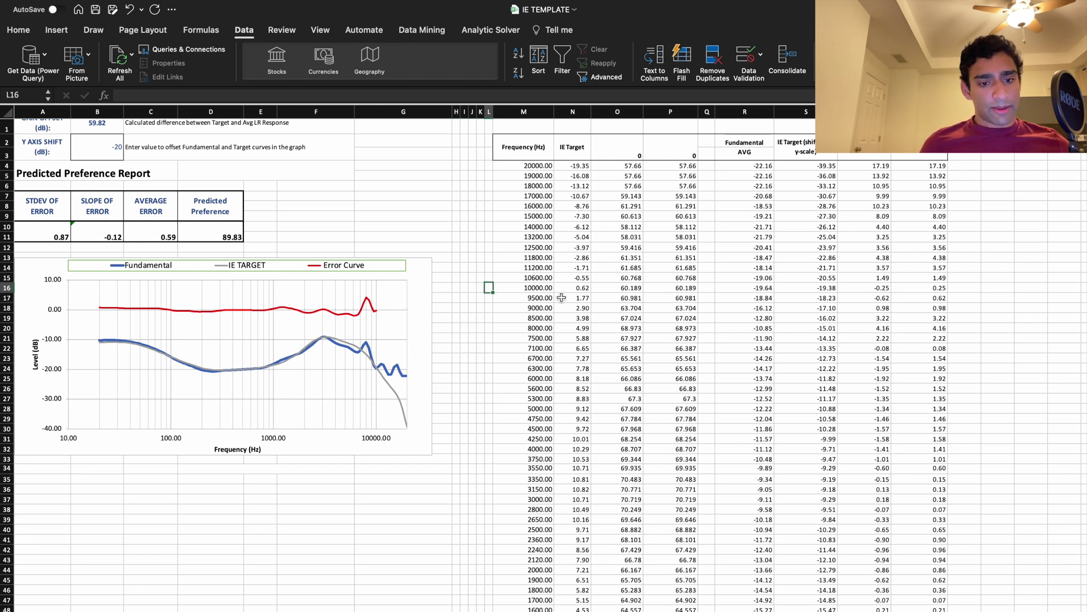
key("Left")
key("Left")
key("Left")
key("Left")
key("Left")
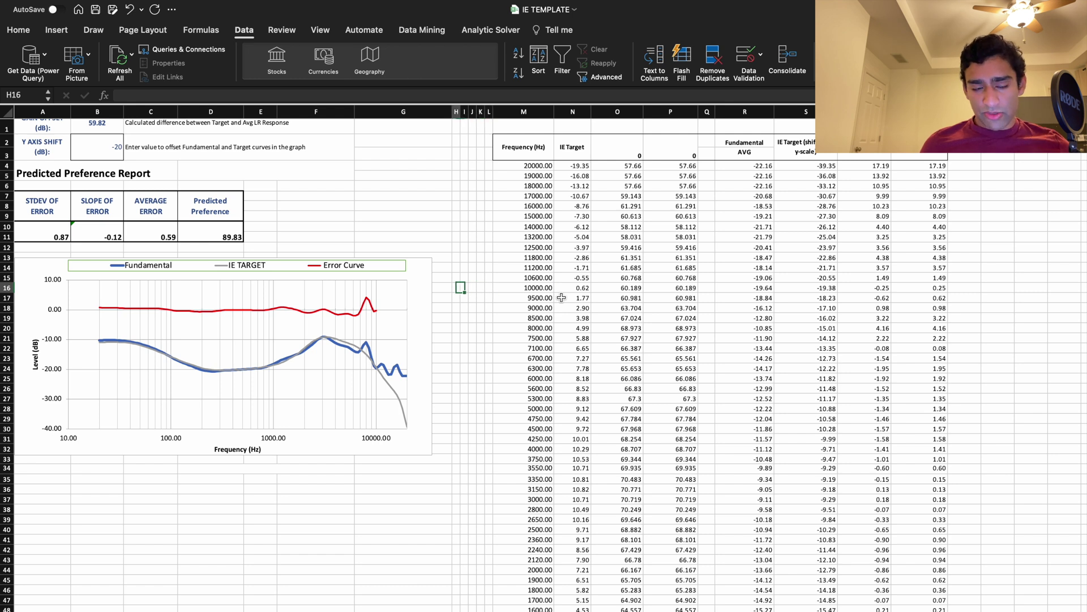
key("Left")
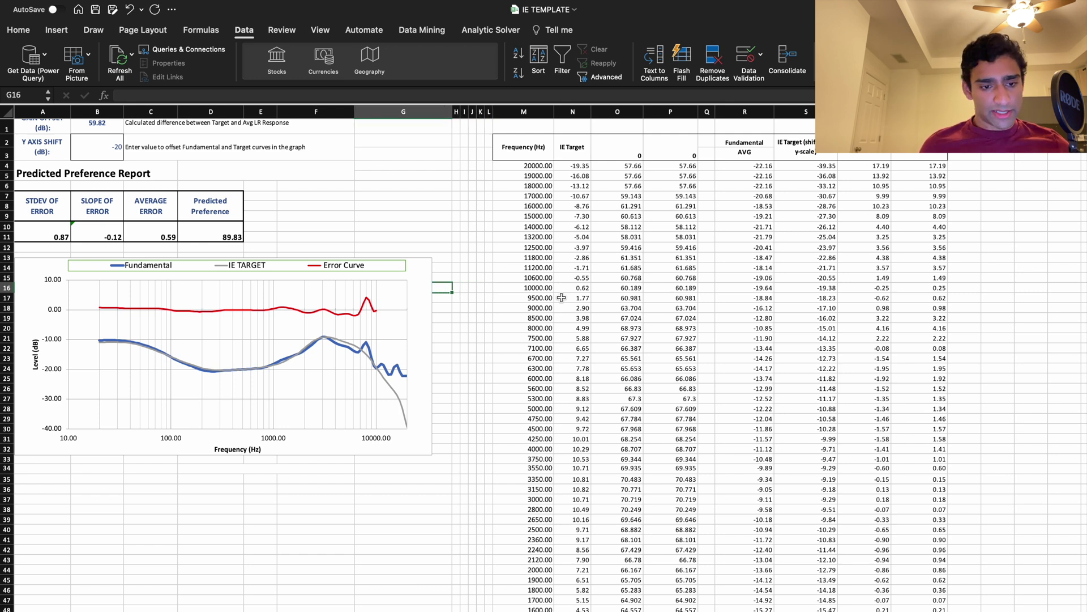
key("Up")
key("Up")
key("Up")
key("Up")
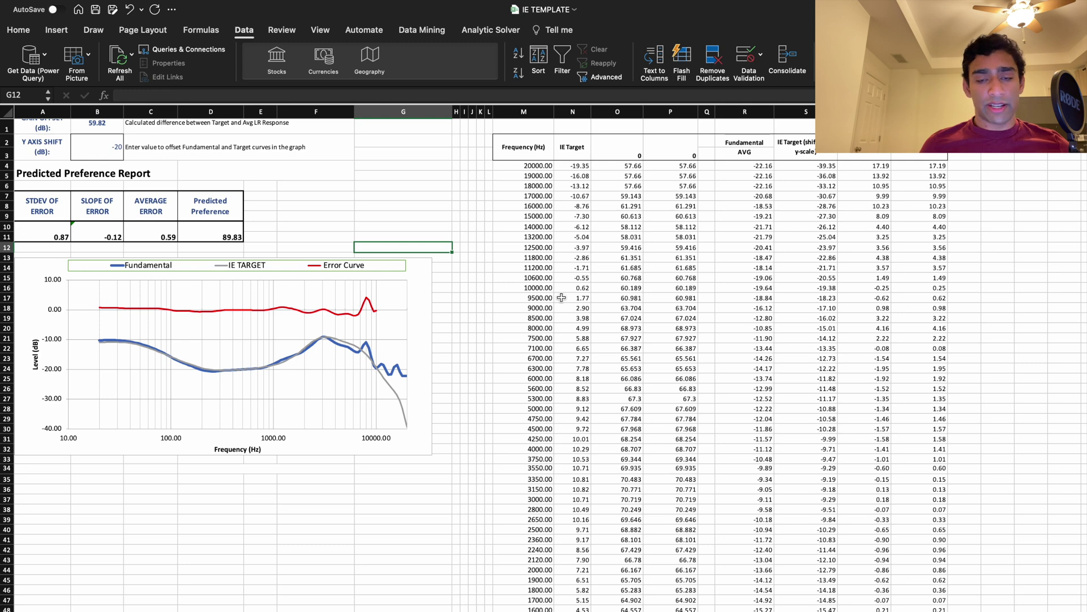
scroll(561, 297, "up", 1)
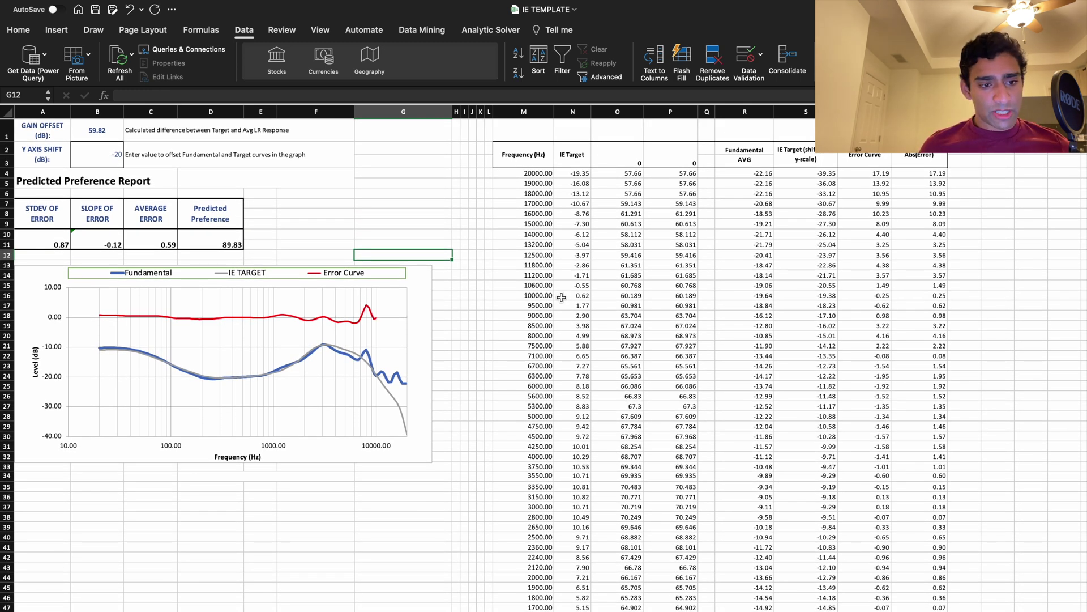
key("Left")
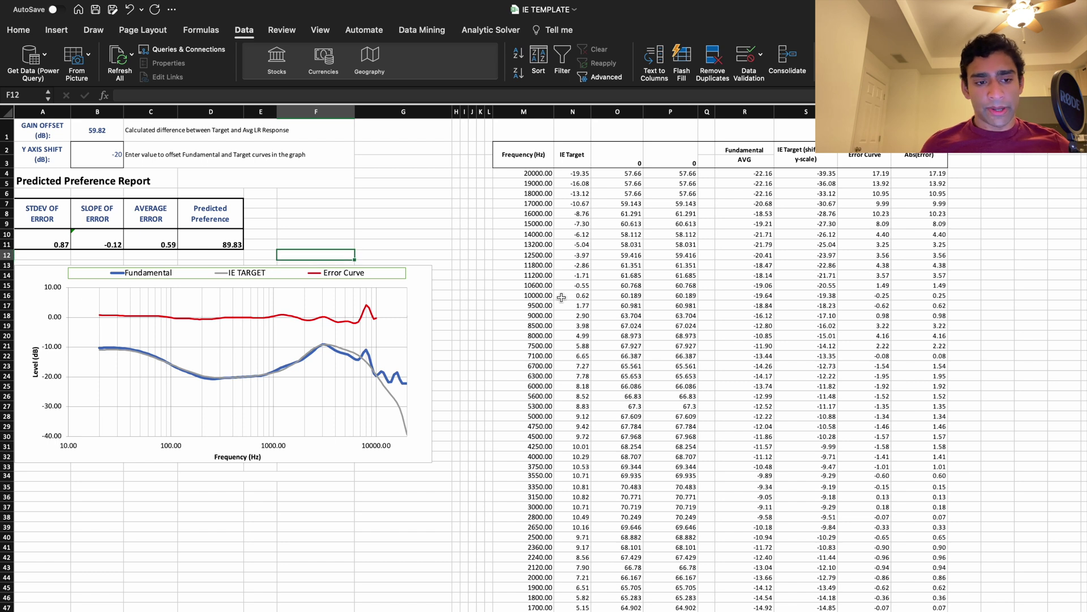
key("Up")
key("Up")
key("Up")
key("Up")
key("Up")
key("Up")
key("Up")
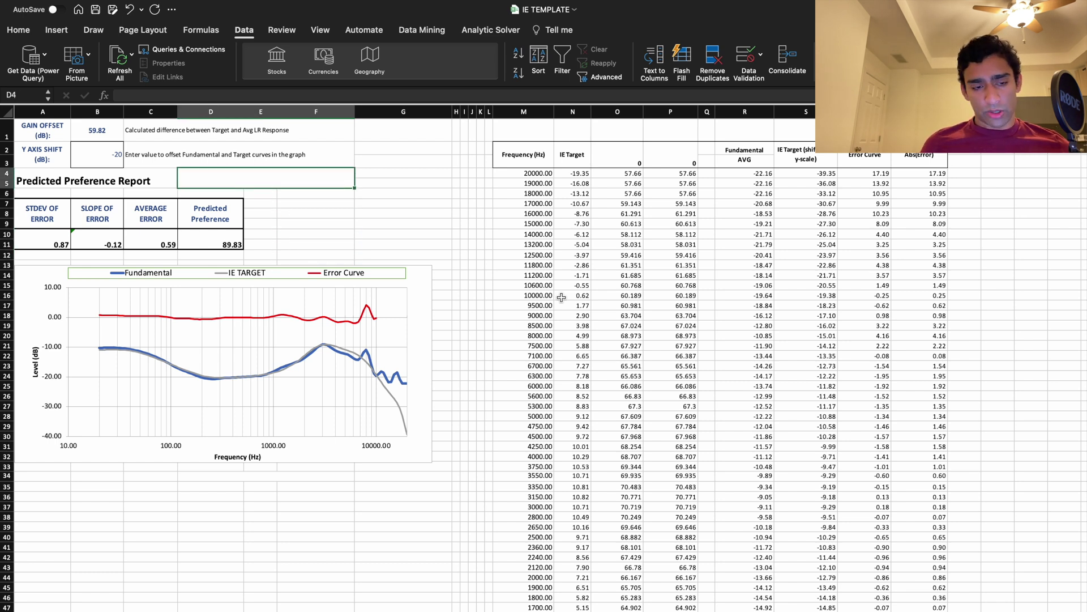
key("Right")
key("Up")
key("Up")
key("Up")
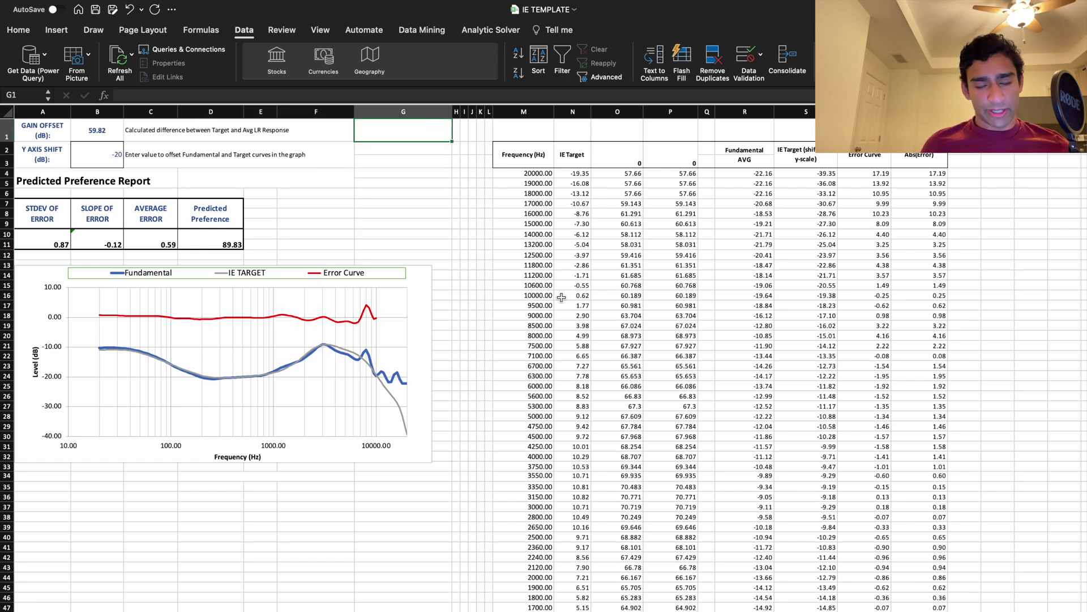
key("Down")
key("Down")
key("Down")
key("Down")
key("Down")
key("Down")
key("Down")
key("Down")
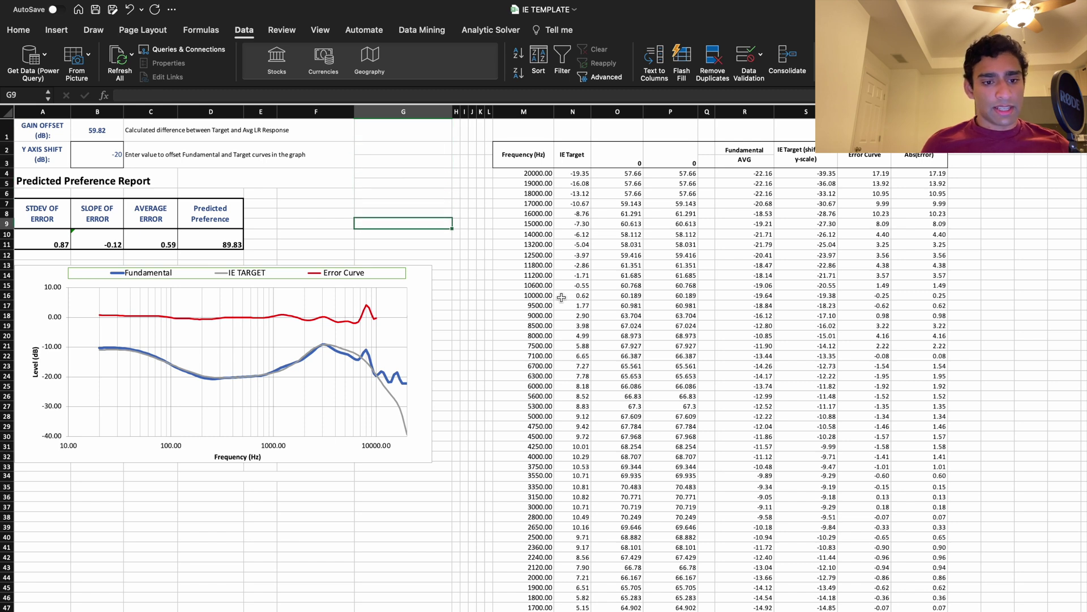
key("Down")
key("Down")
key("Down")
key("Down")
key("Right")
key("Down")
key("Down")
key("Down")
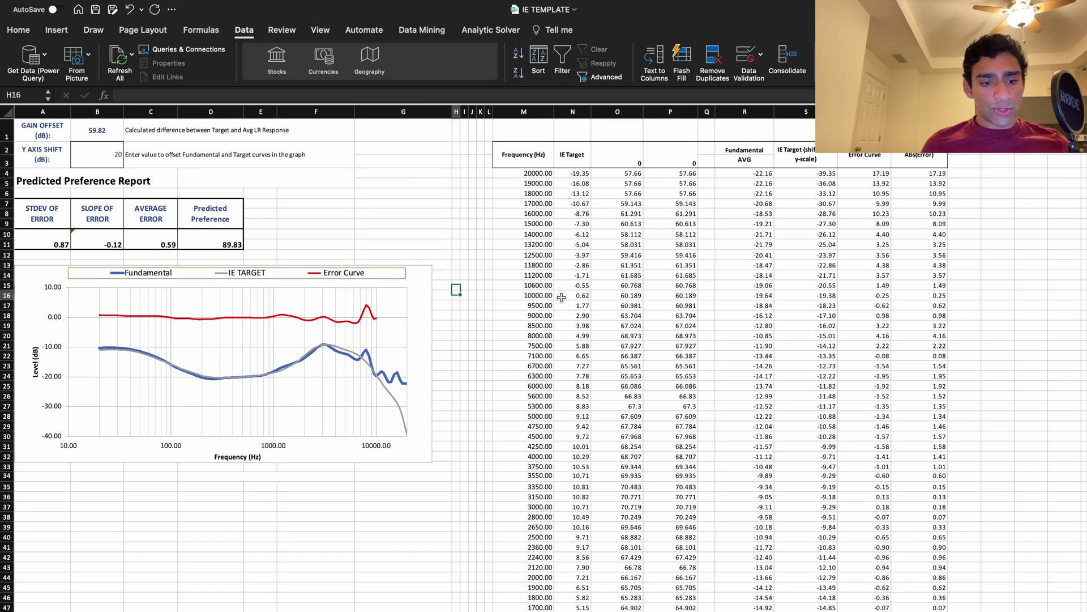
key("Down")
key("Down")
key("Down")
key("Down")
key("Down")
key("Down")
key("Down")
key("Down")
key("Down")
key("Down")
key("Down")
key("Down")
key("Down")
key("Down")
key("Down")
key("Down")
key("Down")
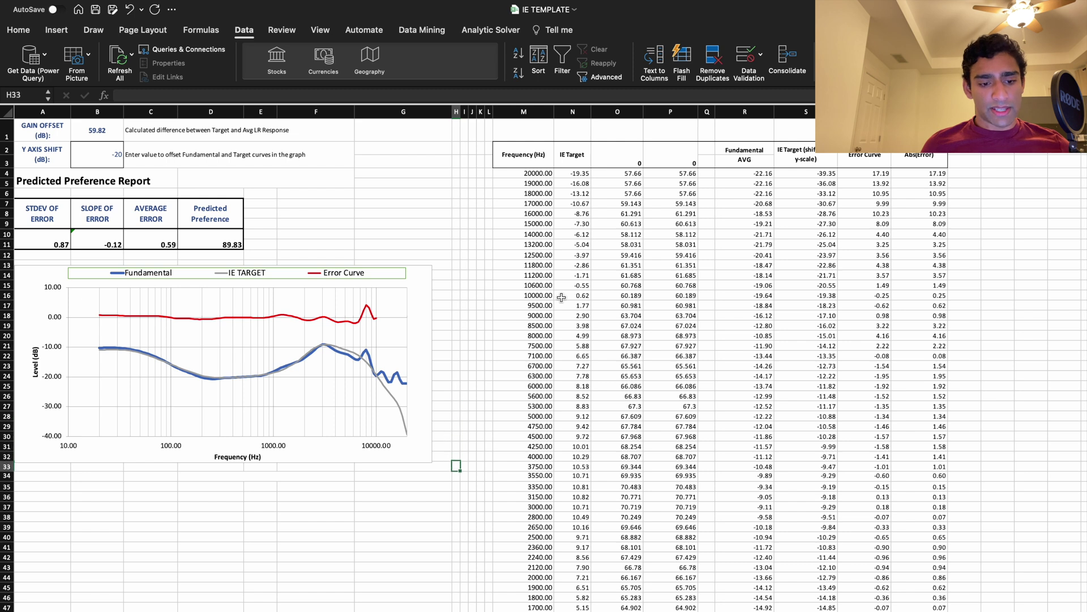
key("Down")
key("Down")
key("Left")
key("Left")
key("Left")
key("Left")
key("Left")
key("Left")
key("Left")
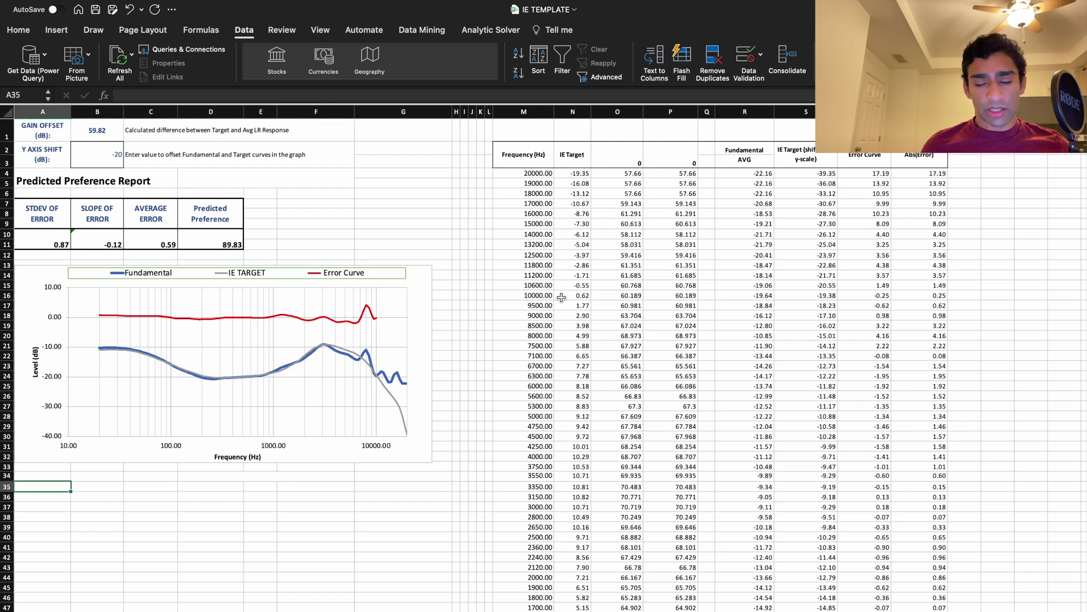
key("Right")
key("Right")
key("Right")
key("Right")
key("Right")
key("Right")
key("Right")
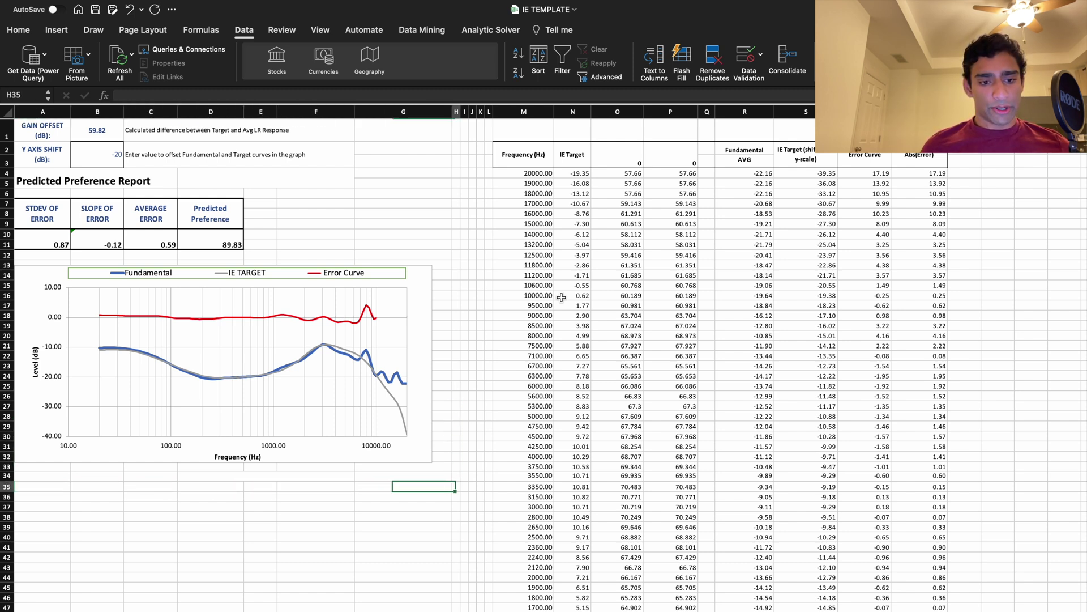
key("Up")
key("Up")
key("Up")
key("Up")
key("Up")
key("Up")
key("Up")
key("Up")
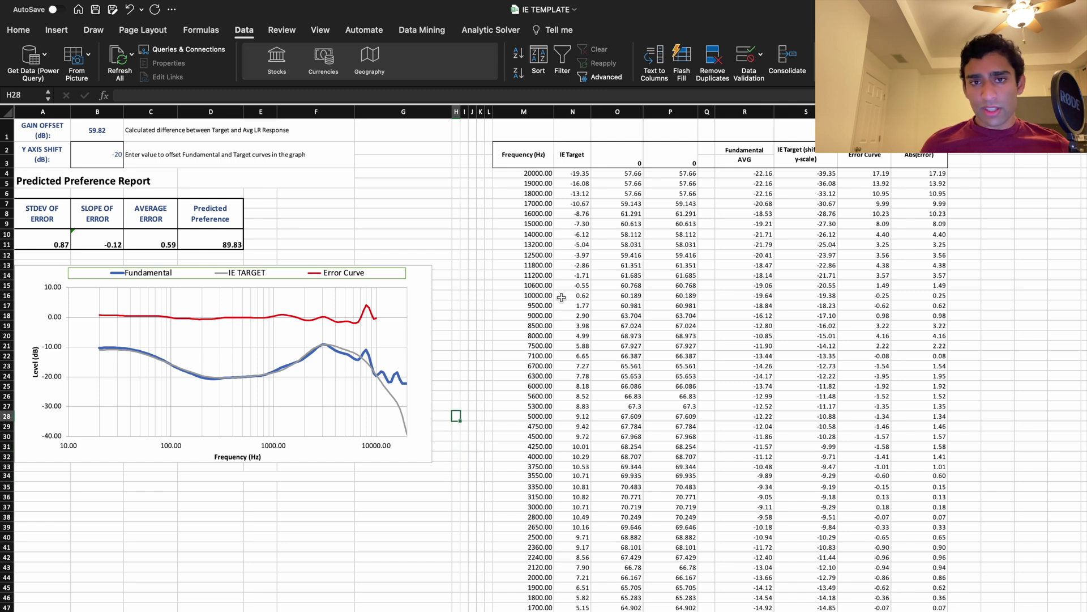
key("Up")
key("Up")
key("Up")
key("Up")
key("Up")
key("Up")
key("Up")
key("Up")
key("Up")
key("Up")
key("Up")
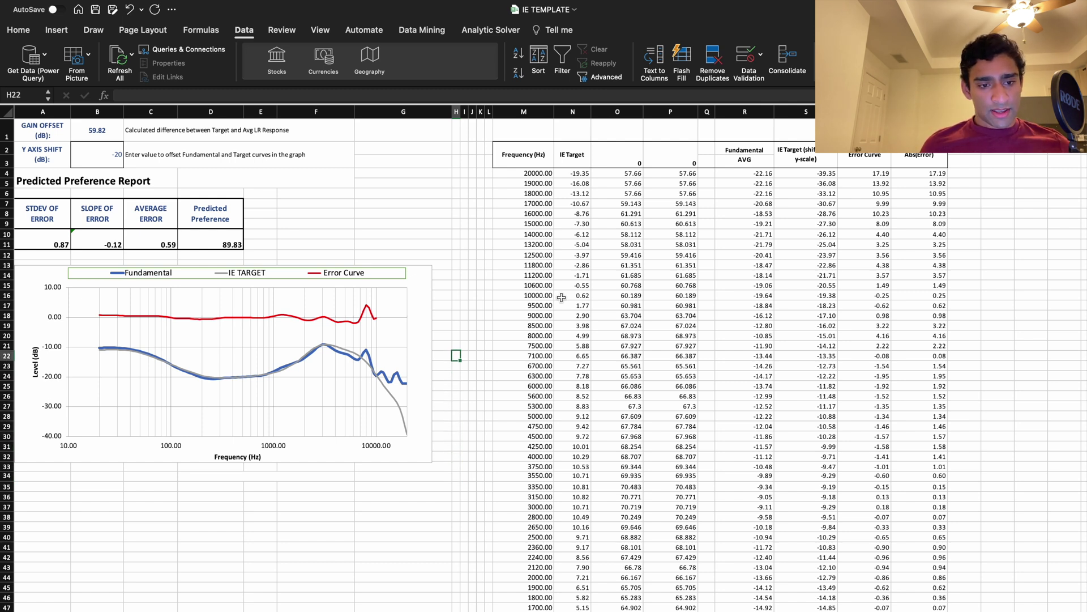
key("Up")
key("Up")
key("Up")
key("Left")
key("Left")
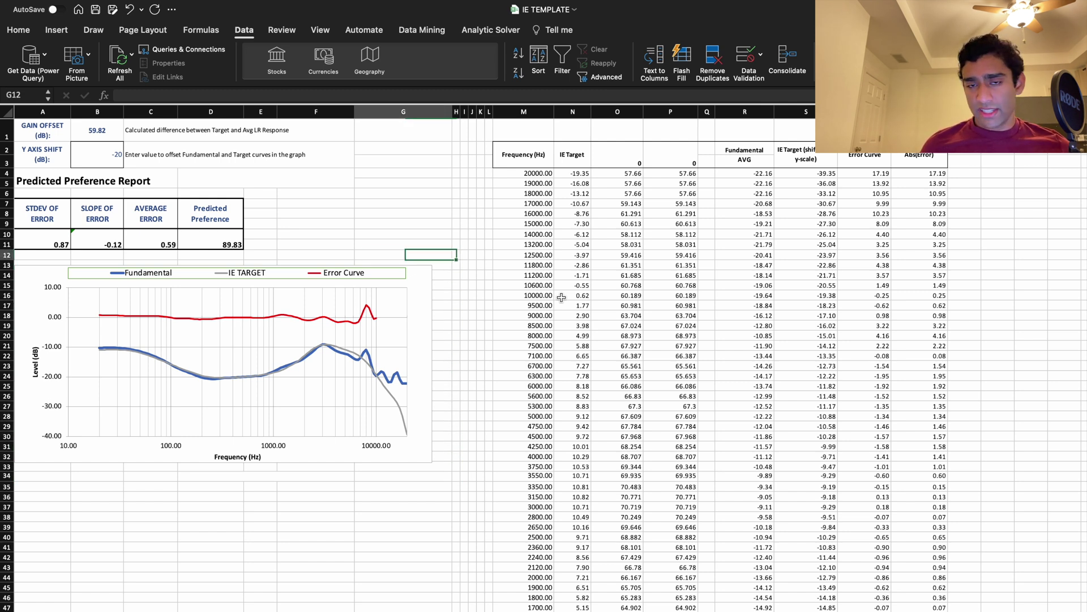
key("Up")
key("Up")
key("Up")
key("Left")
key("Right")
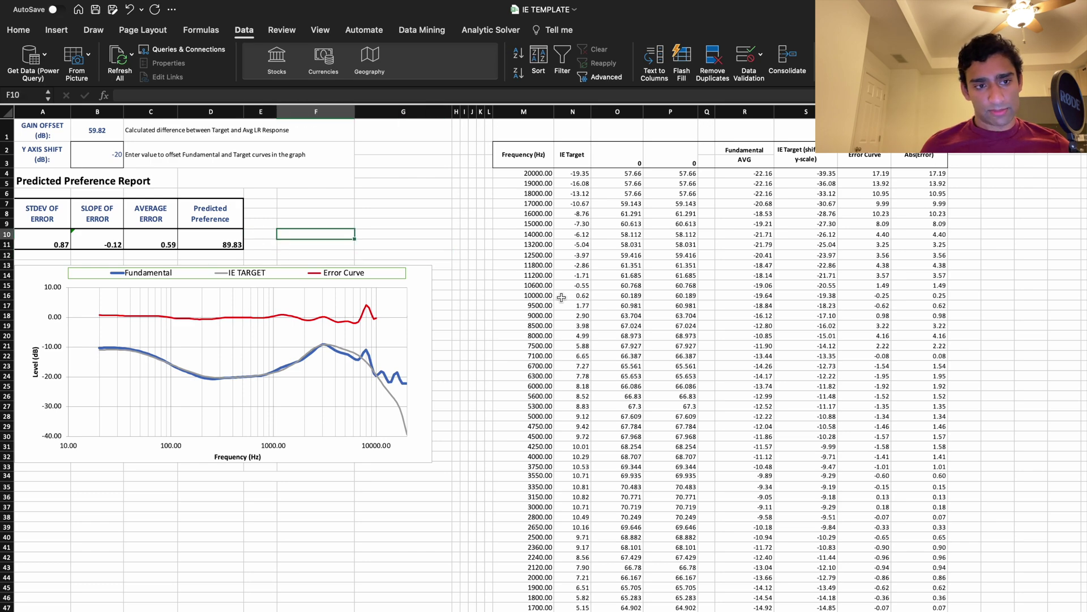